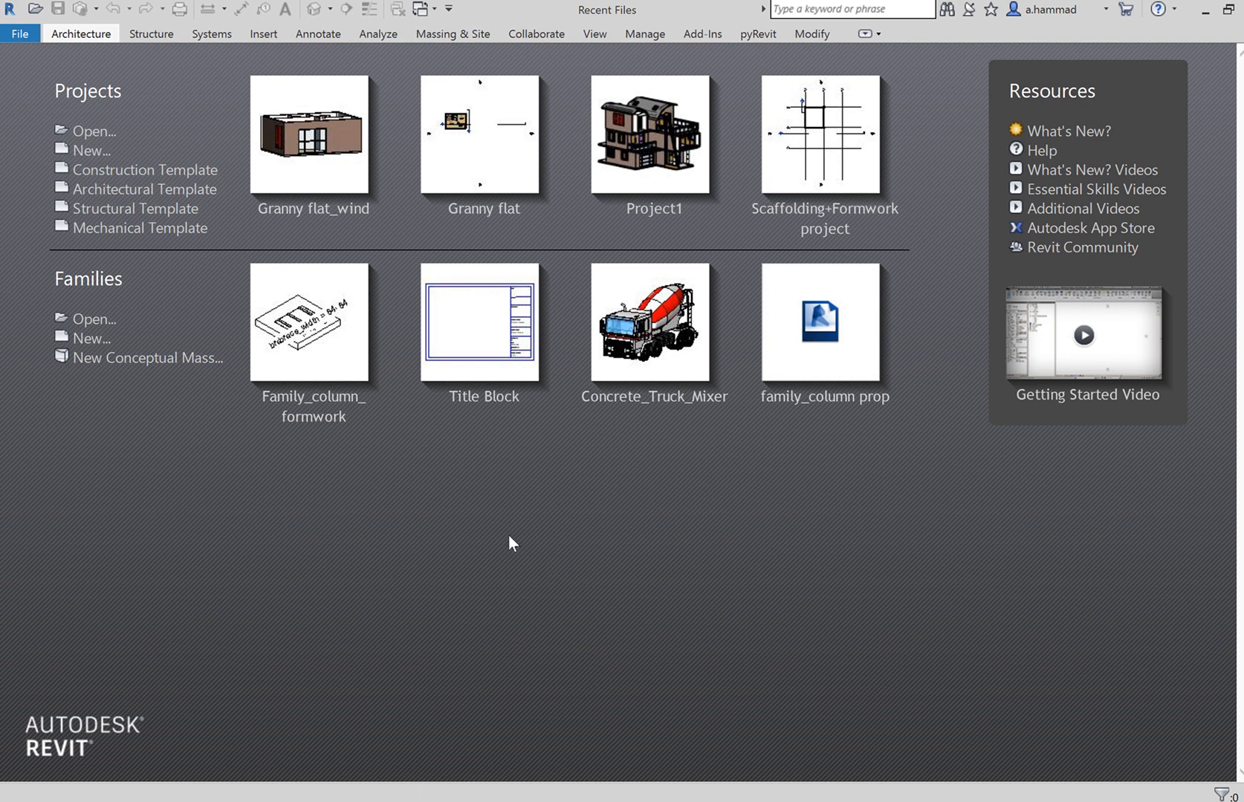
Step: Create a new family from the Metric Generic Model face based template
click(21, 34)
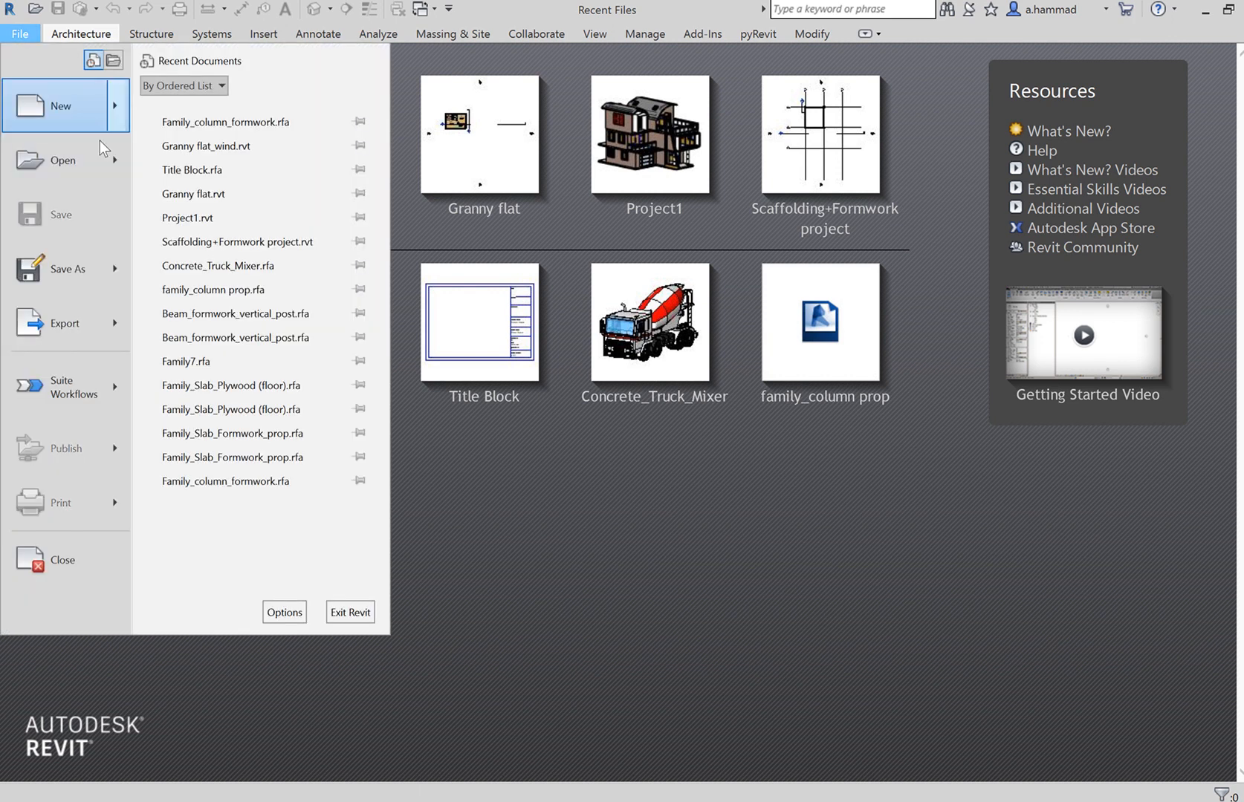
mouse_move(125, 113)
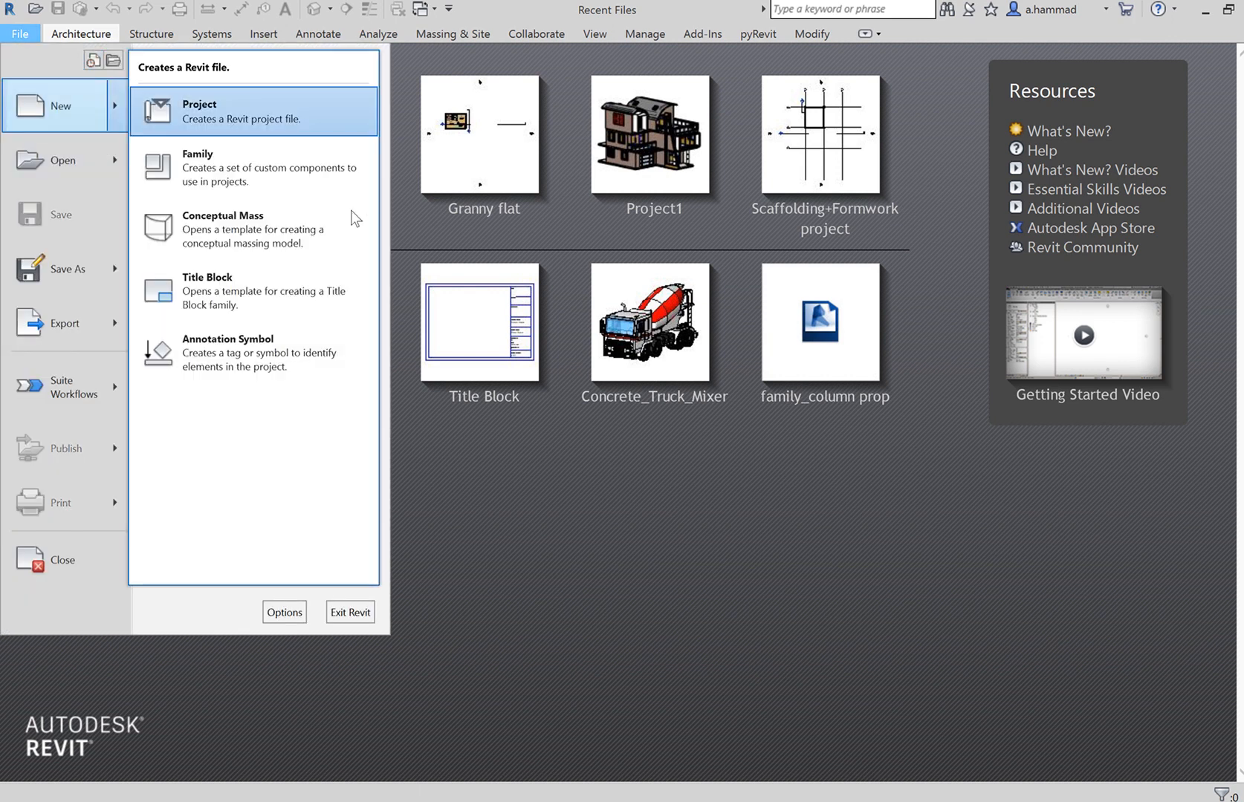
click(316, 161)
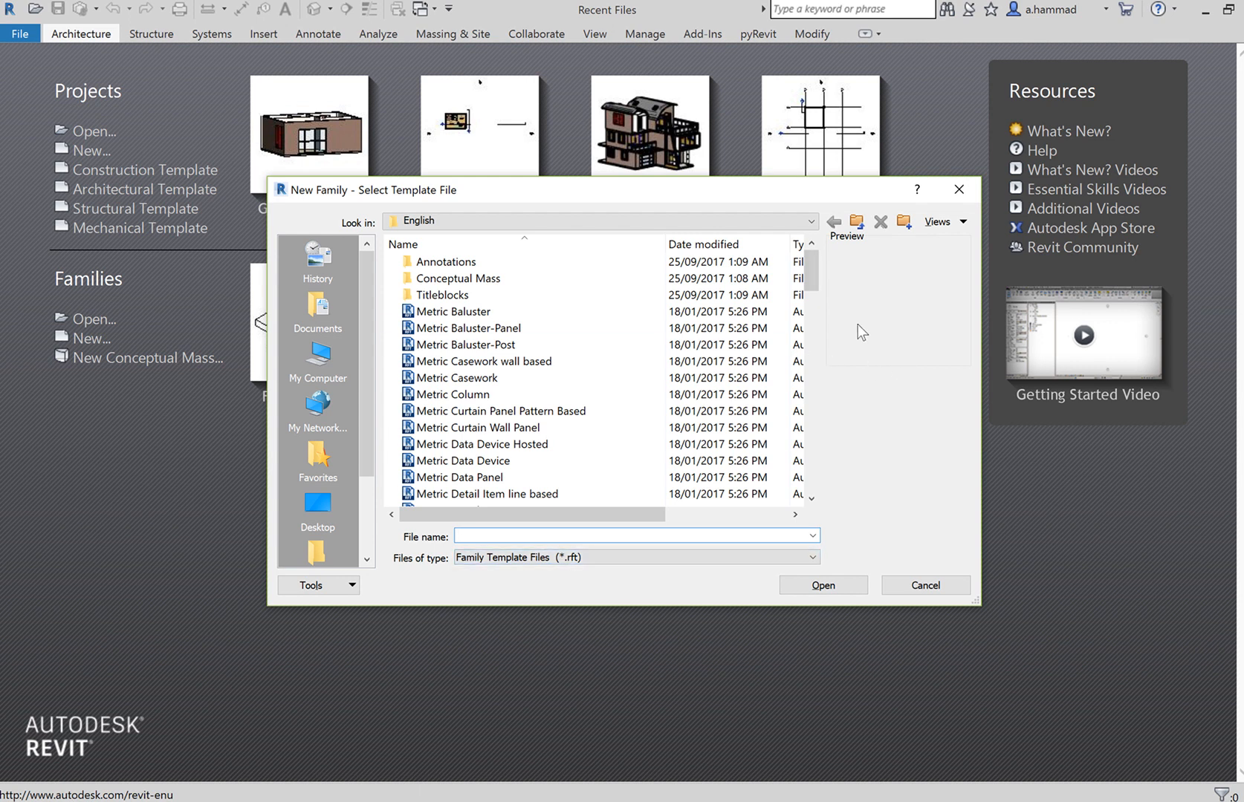
drag(812, 258, 813, 270)
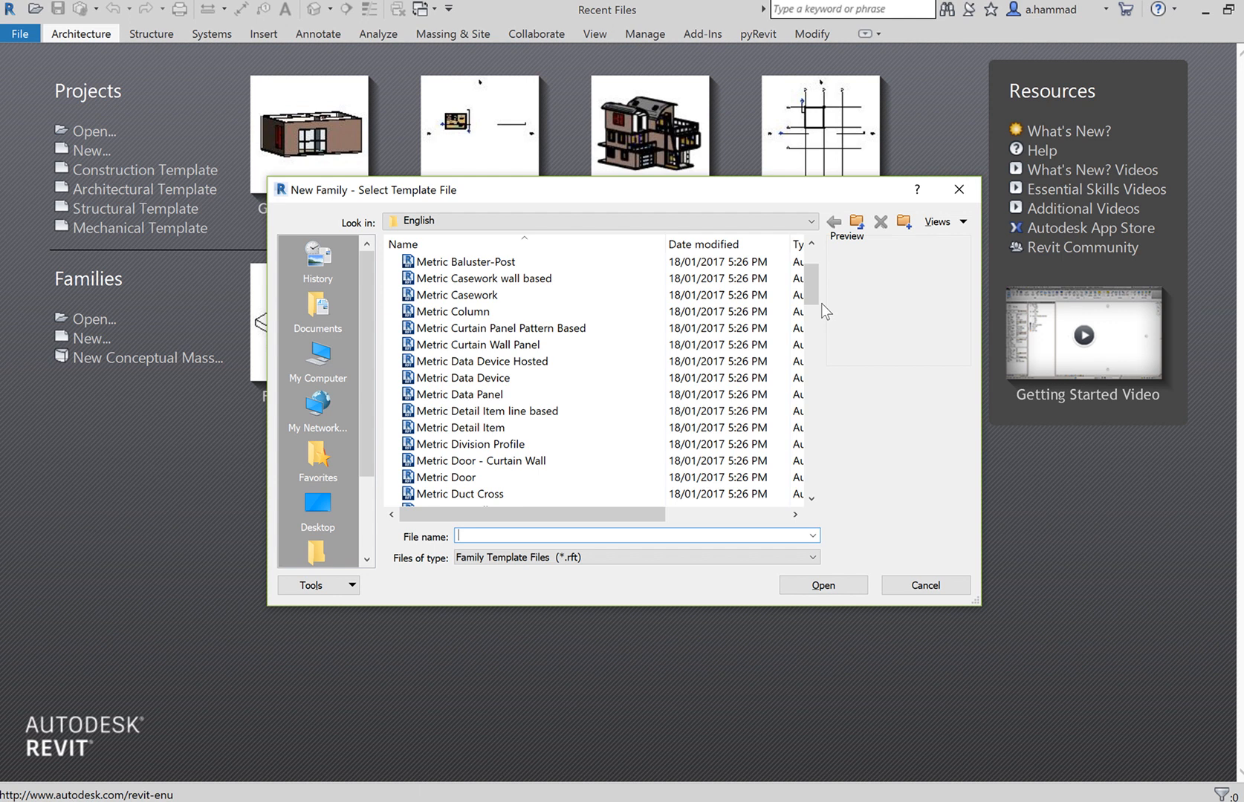
drag(820, 302, 812, 364)
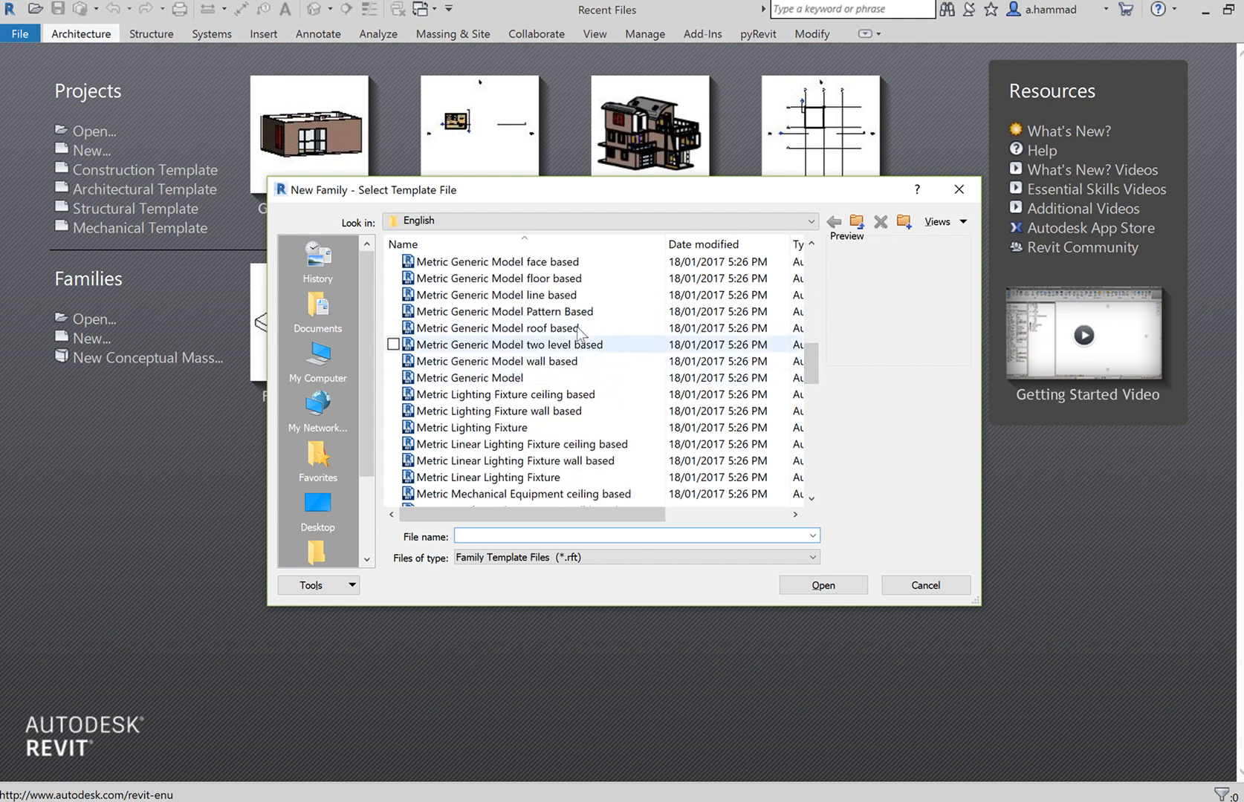
click(554, 266)
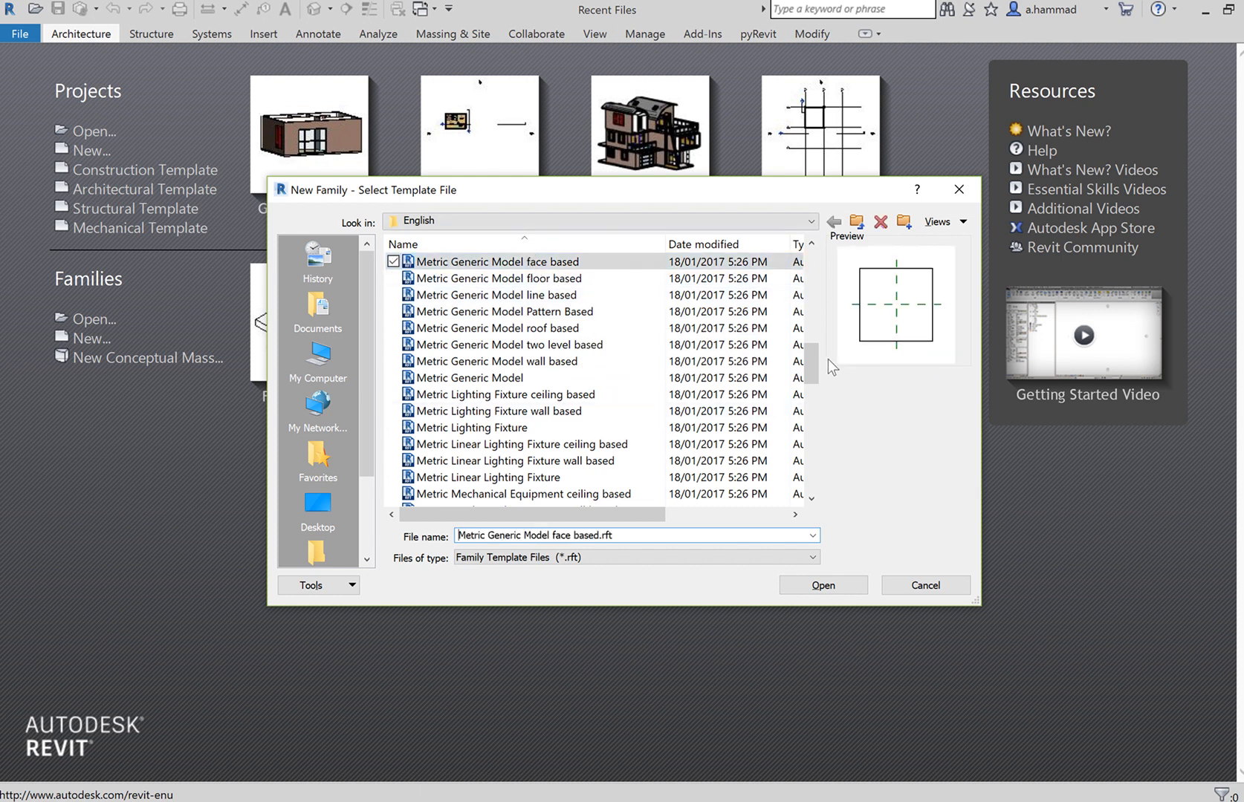
drag(813, 362, 814, 359)
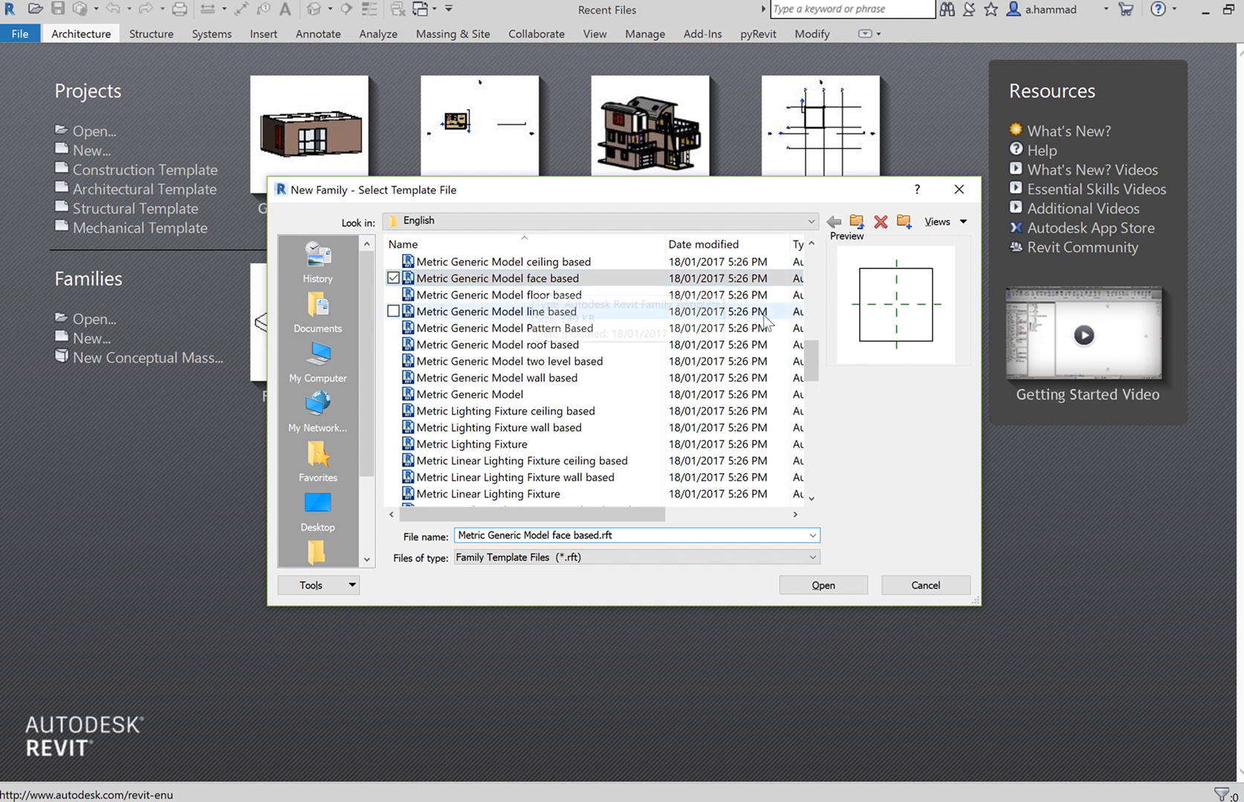
mouse_move(809, 354)
mouse_down()
mouse_move(801, 375)
mouse_move(792, 358)
mouse_up()
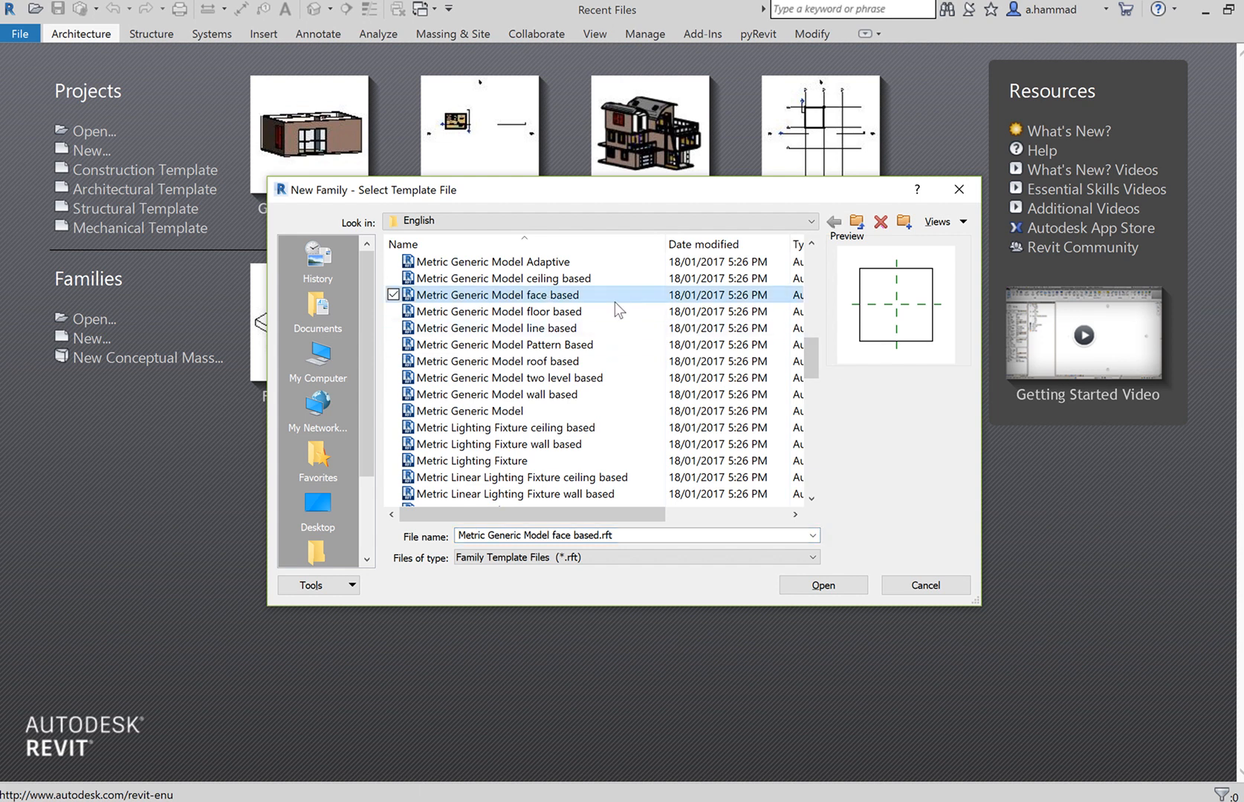
click(818, 587)
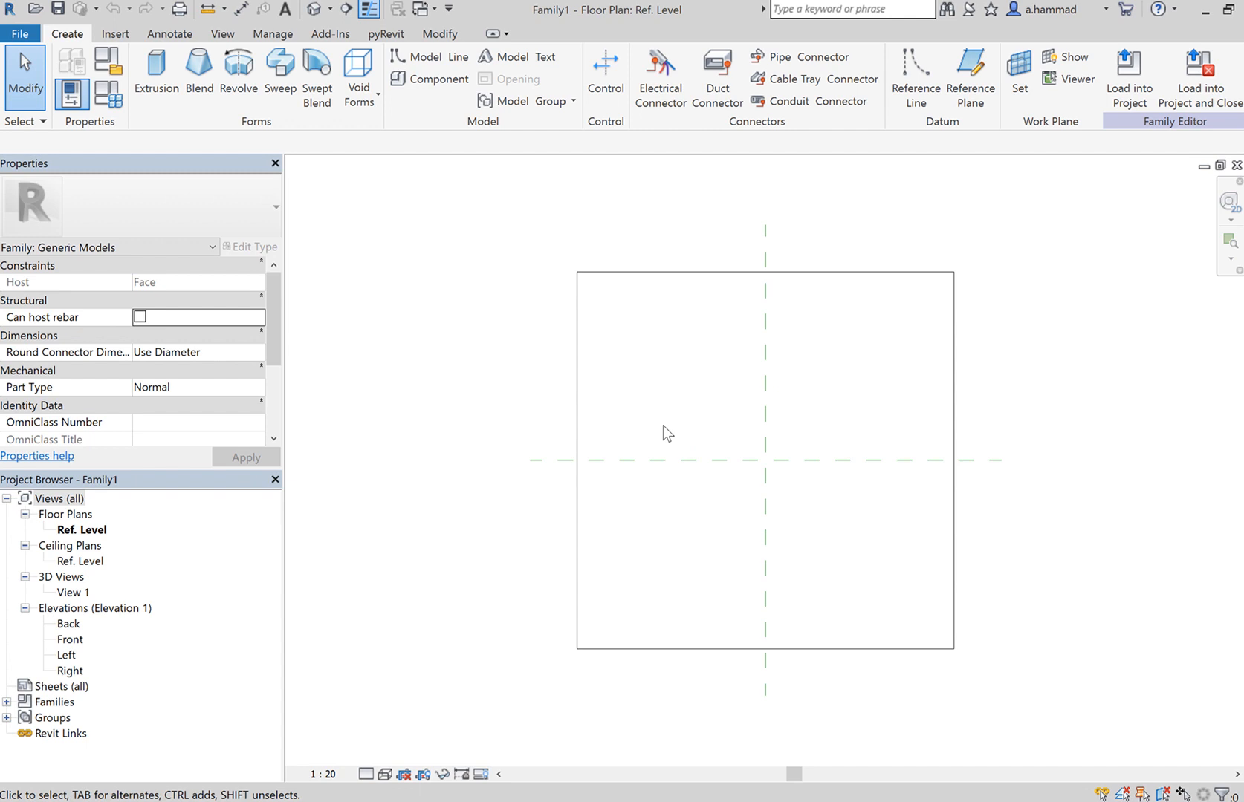
Step: Examine the host and reference planes in the Back and Left elevations, and return to the Ref. Level floor plan
click(69, 624)
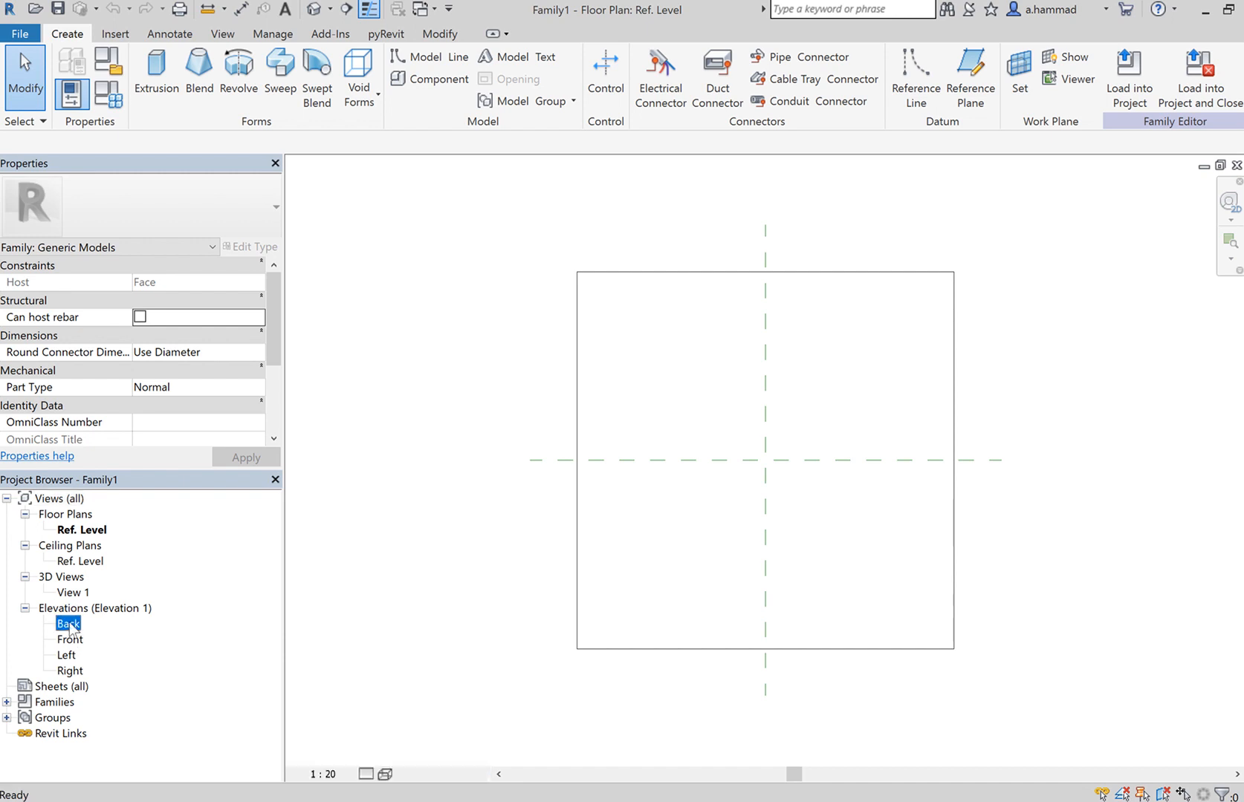
double_click(70, 624)
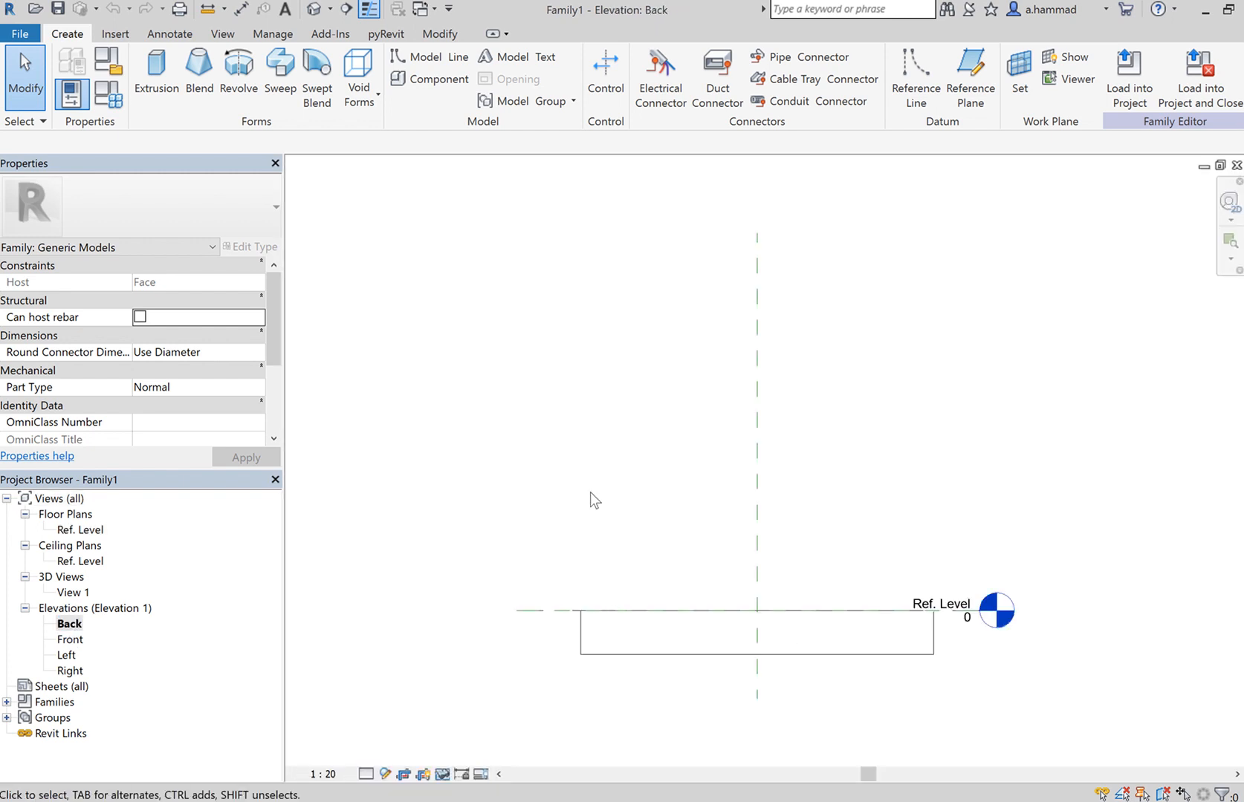
scroll(591, 492, down, 1)
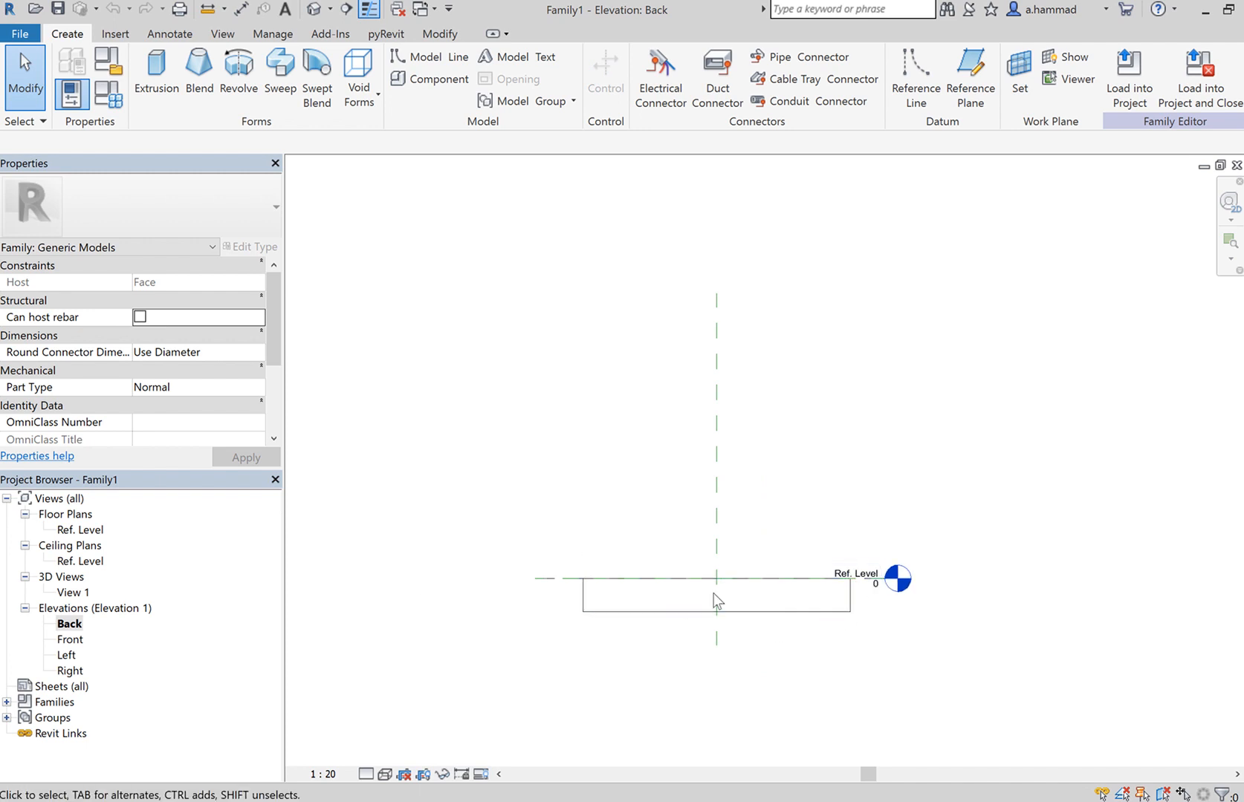
double_click(67, 654)
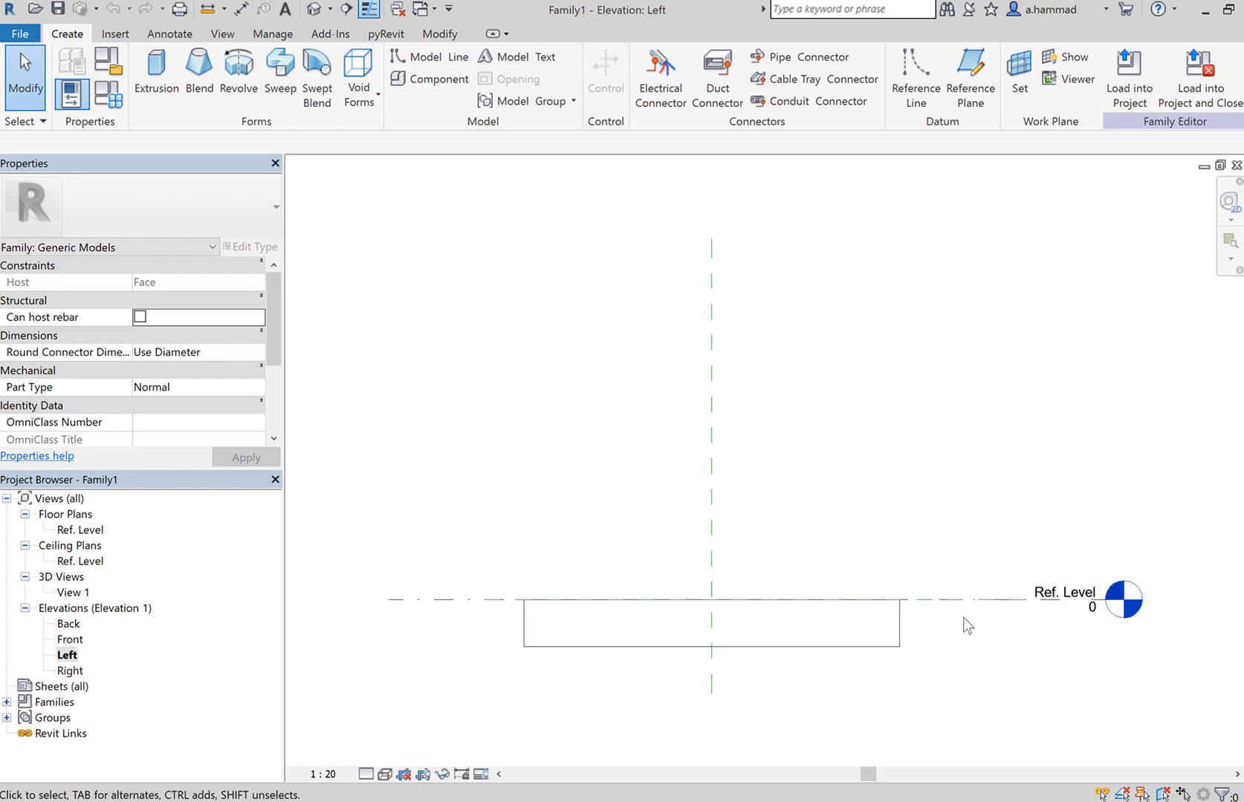
double_click(94, 531)
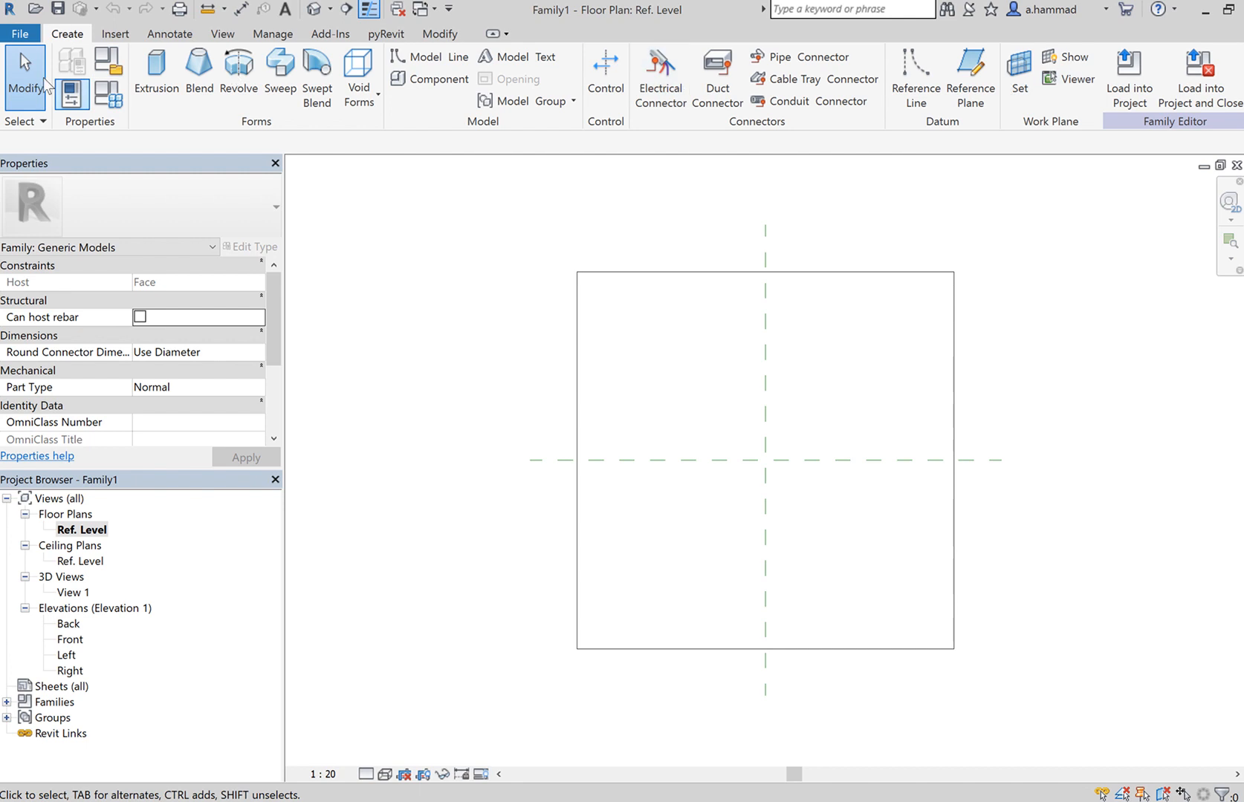
Step: Draw two vertical reference planes through the host, about 1068 mm left and 1000 mm right of the centre plane
click(981, 99)
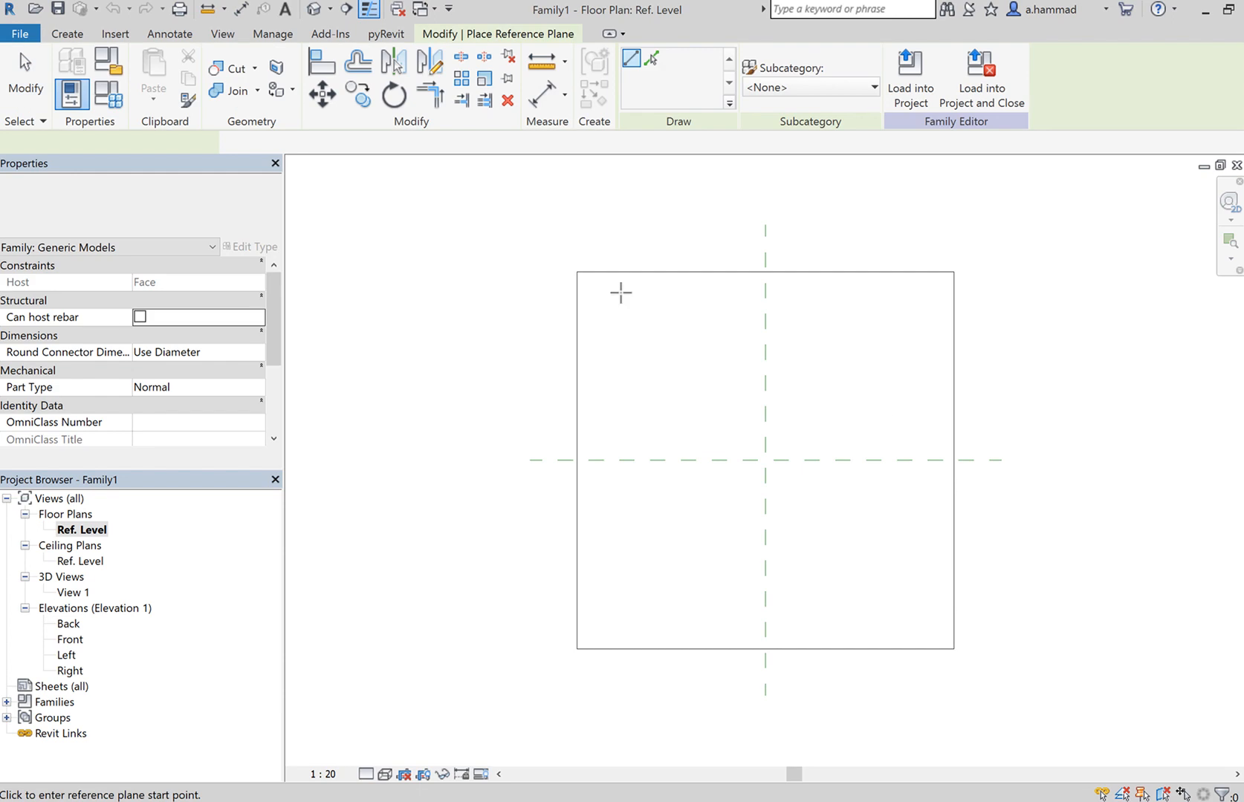
click(601, 251)
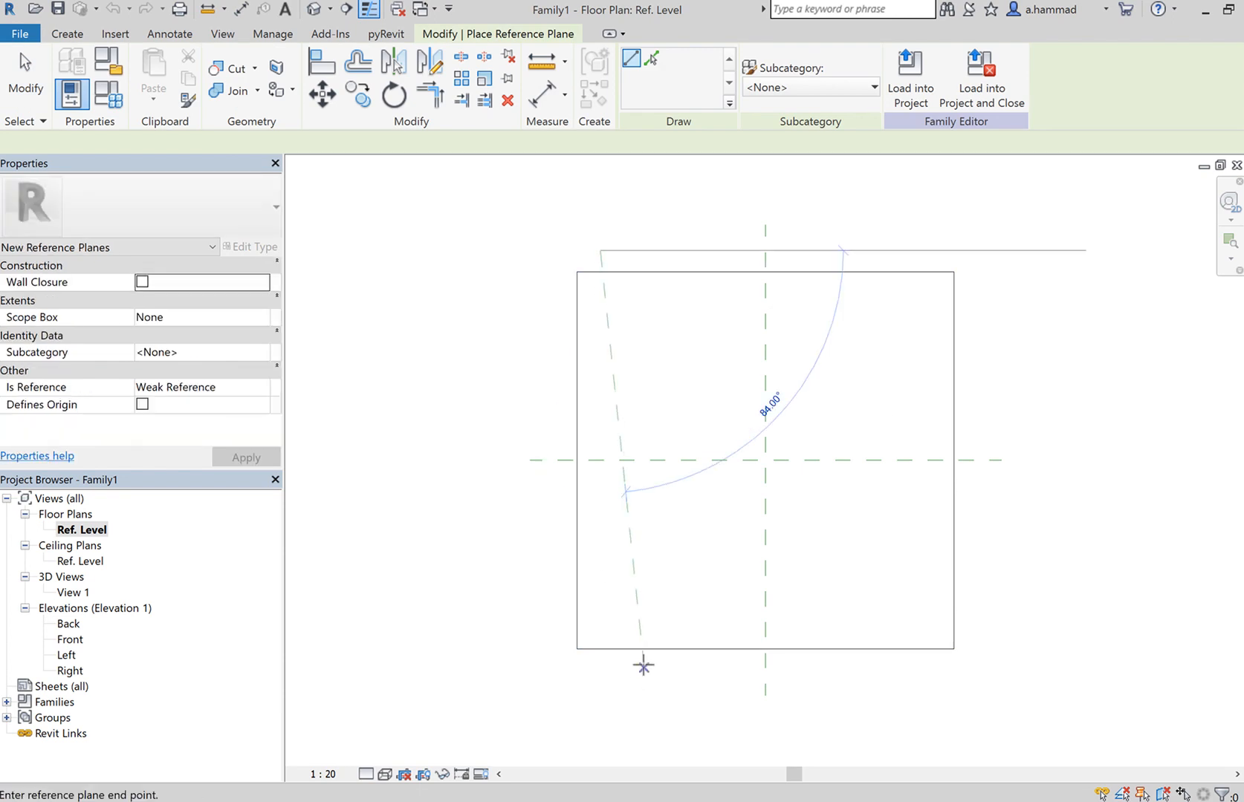
click(602, 688)
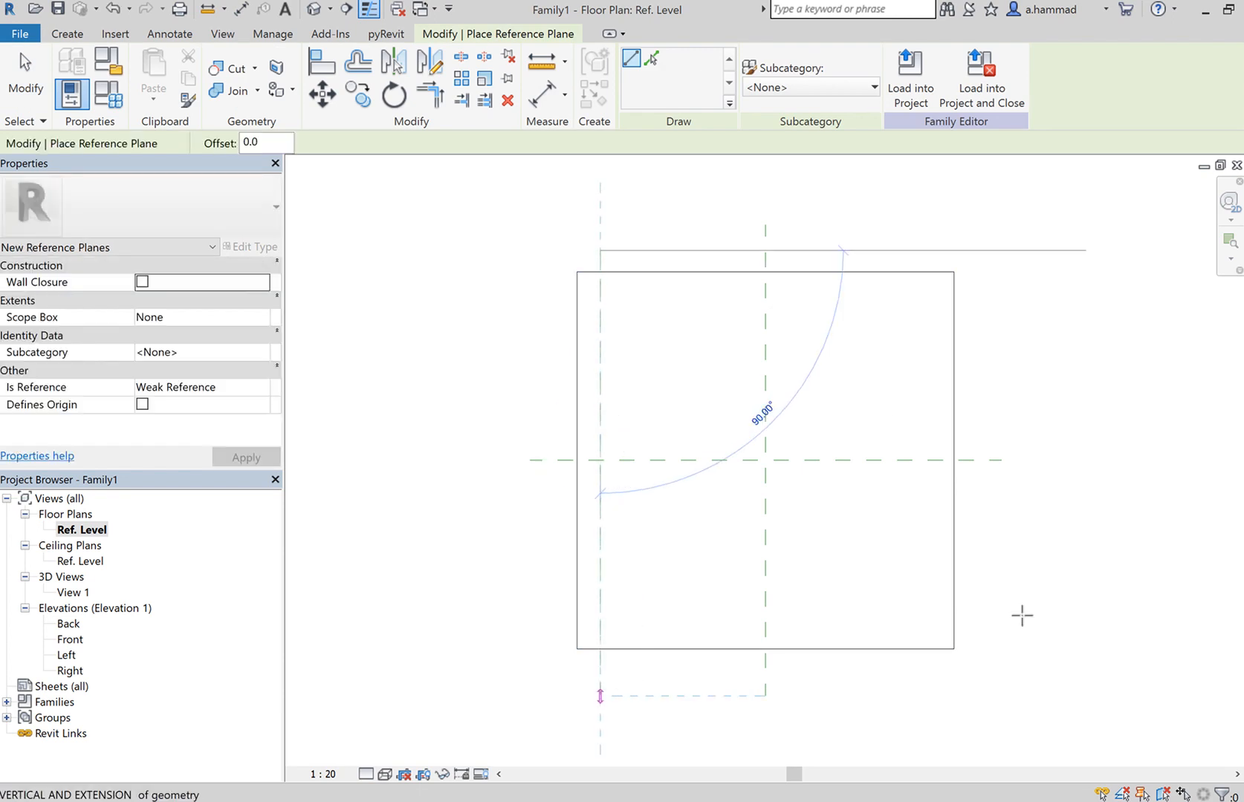
click(901, 251)
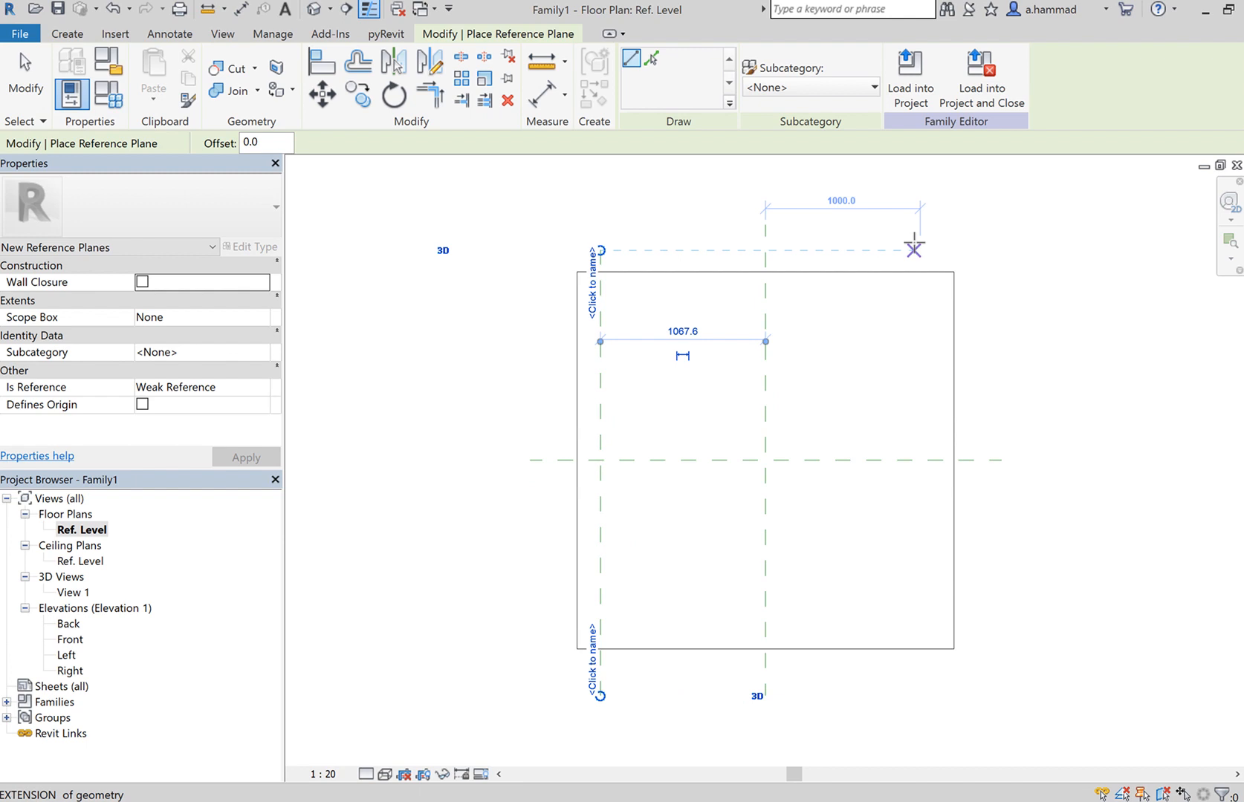
click(916, 693)
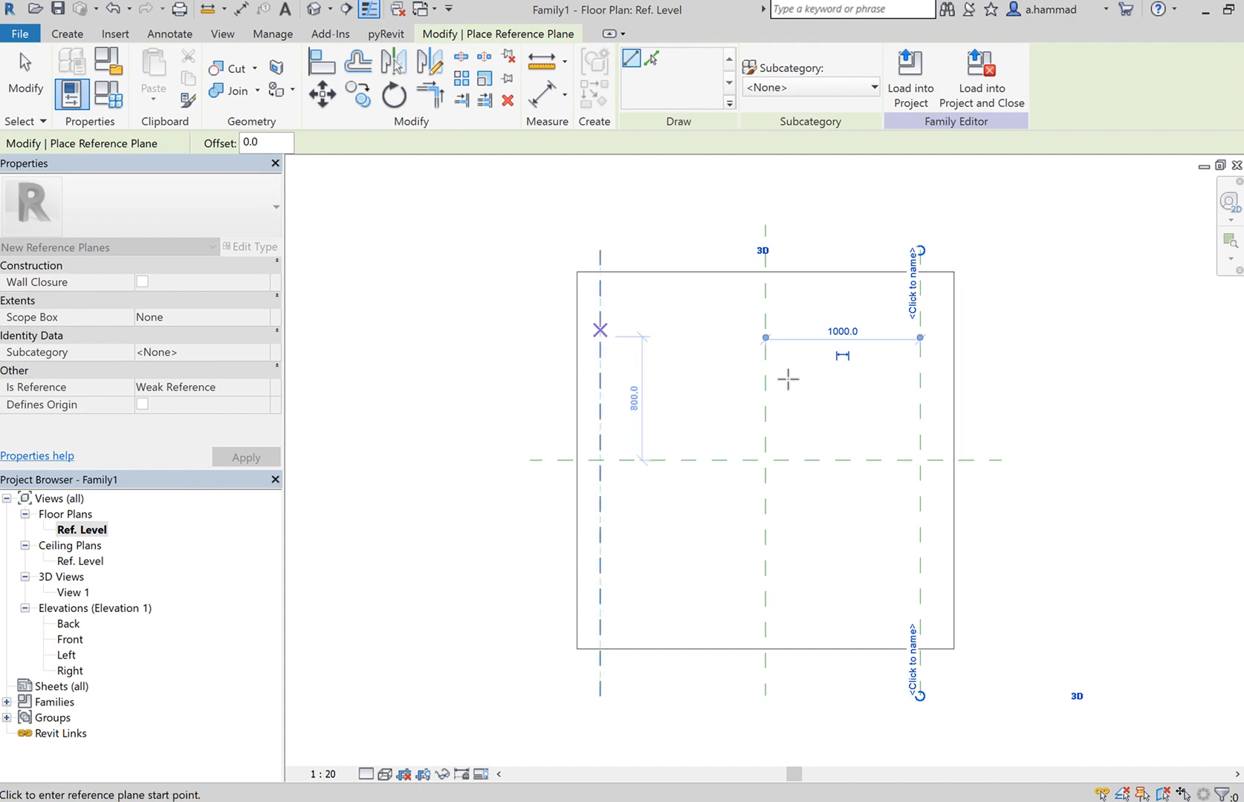
Step: Draw two horizontal reference planes across the host, about 1036 mm above and 900 mm below the centre plane
click(520, 300)
click(1031, 300)
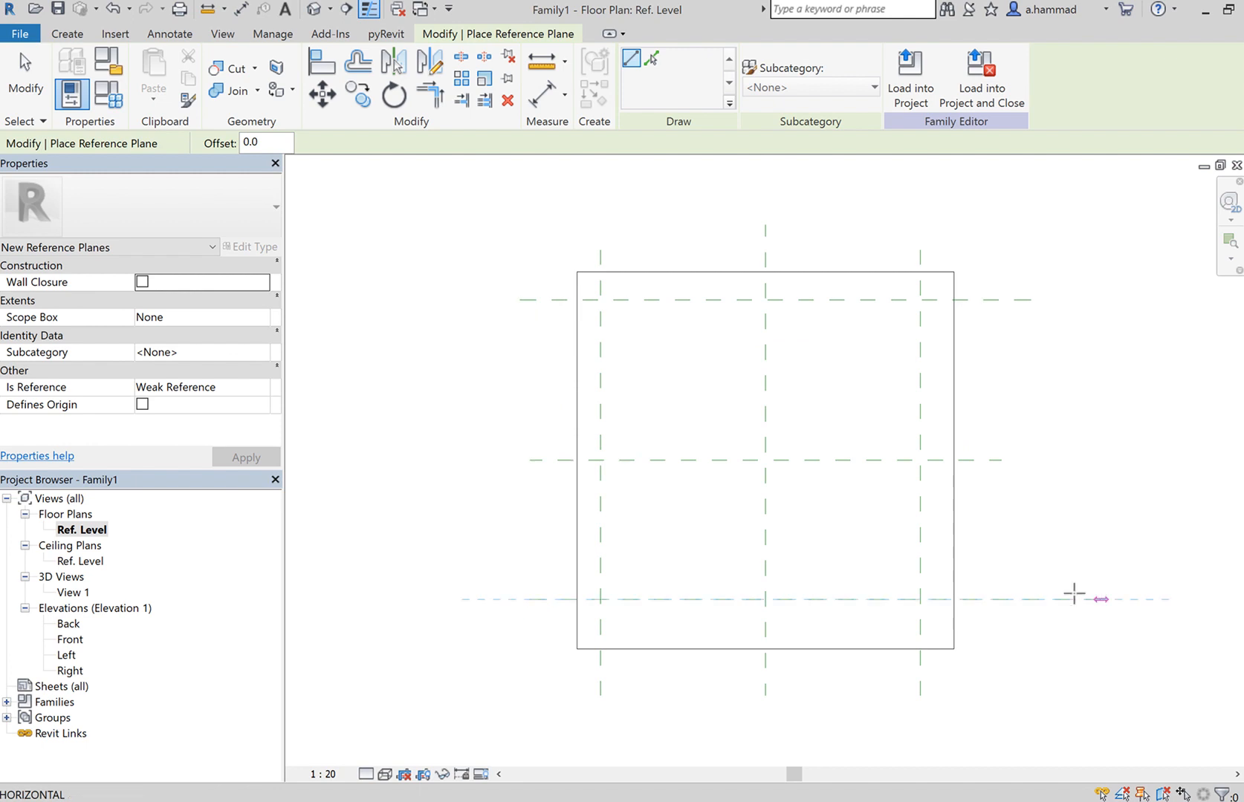
click(1030, 599)
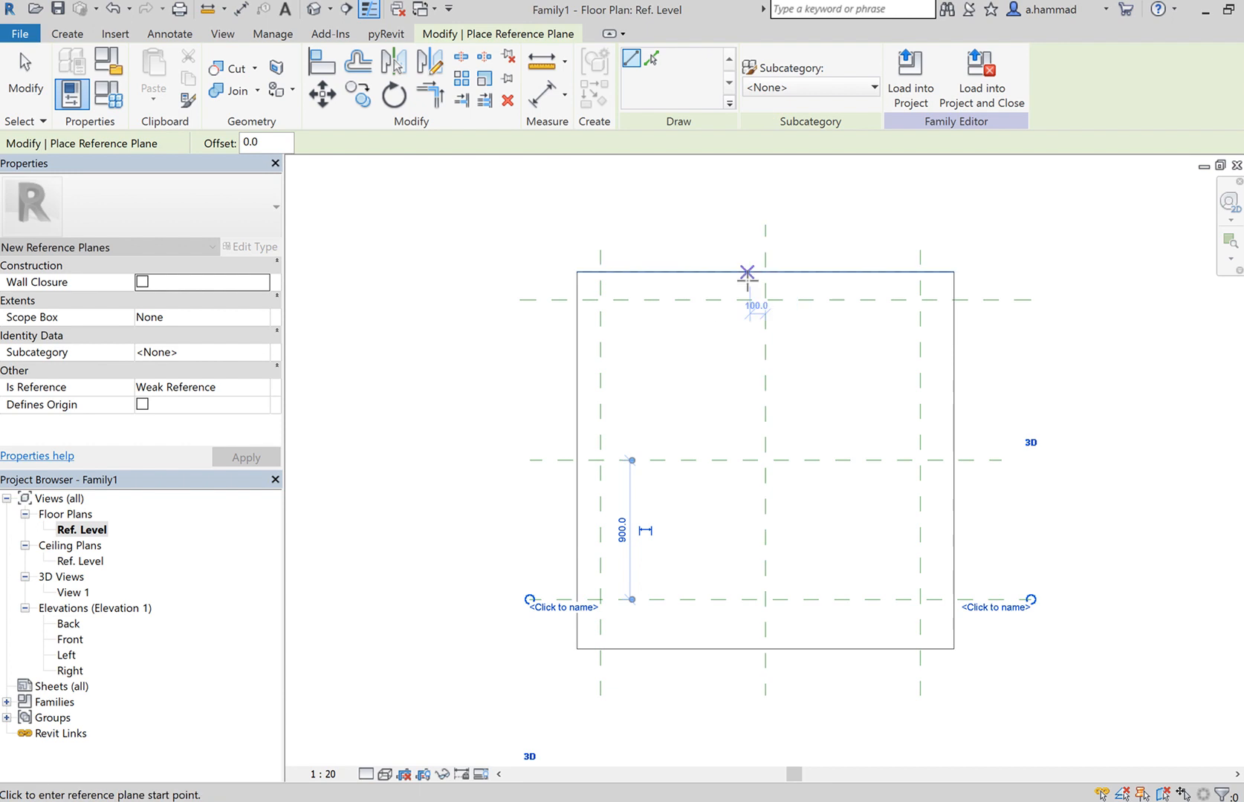
key(Escape)
key(Escape)
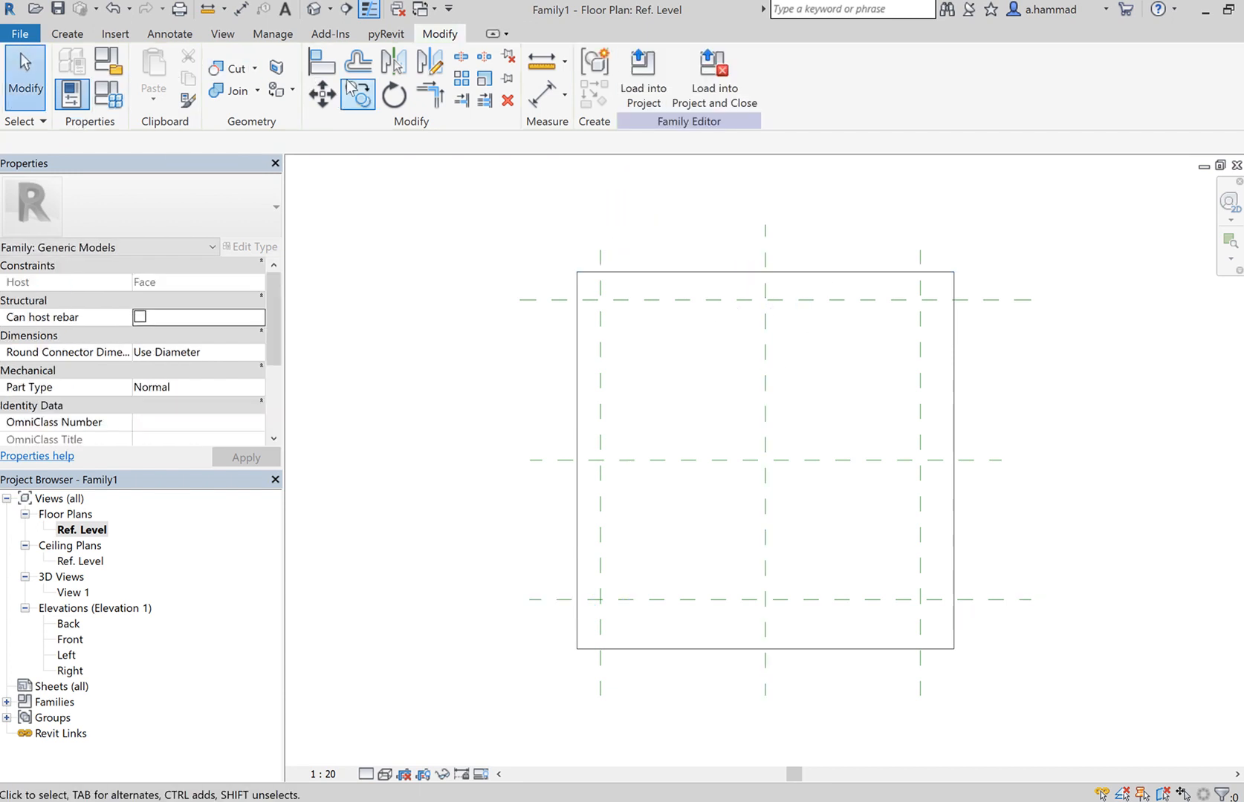
Step: Place a continuous aligned dimension across the left, centre and right vertical reference planes, just above the host
click(252, 12)
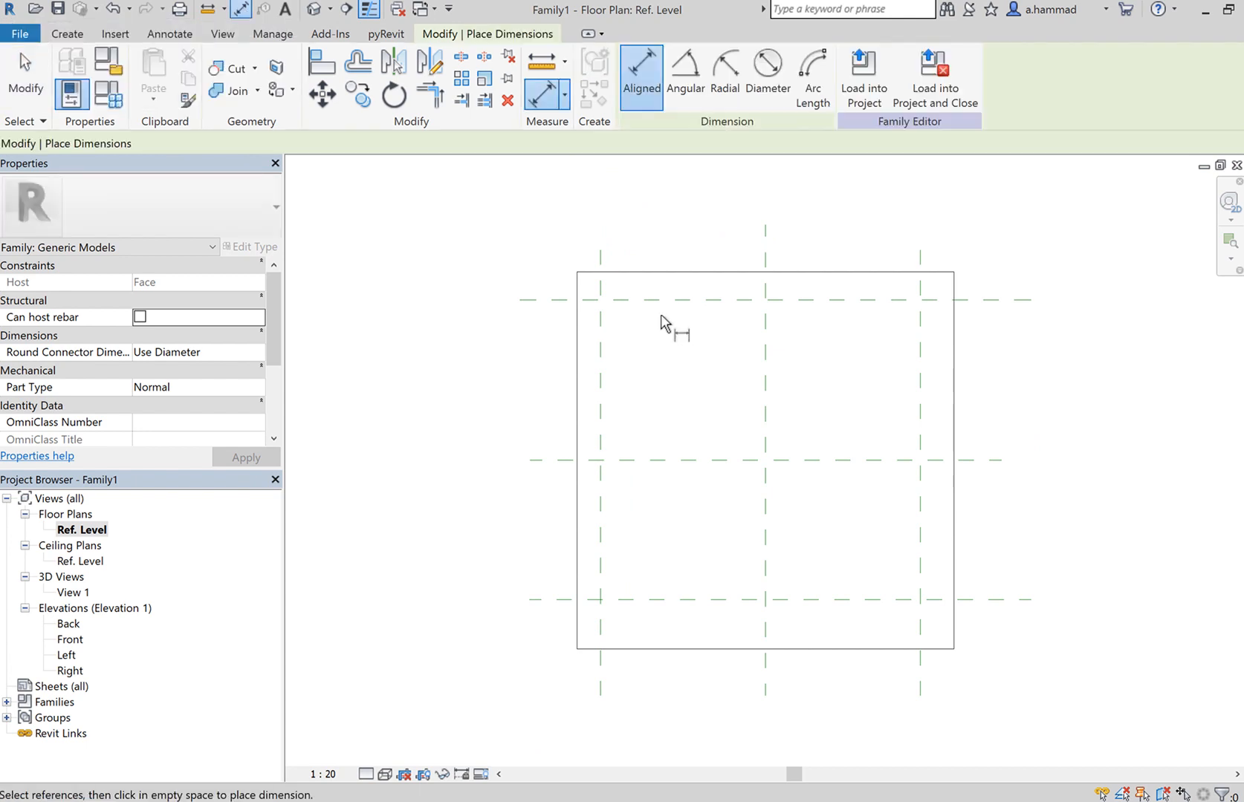
click(600, 264)
click(766, 264)
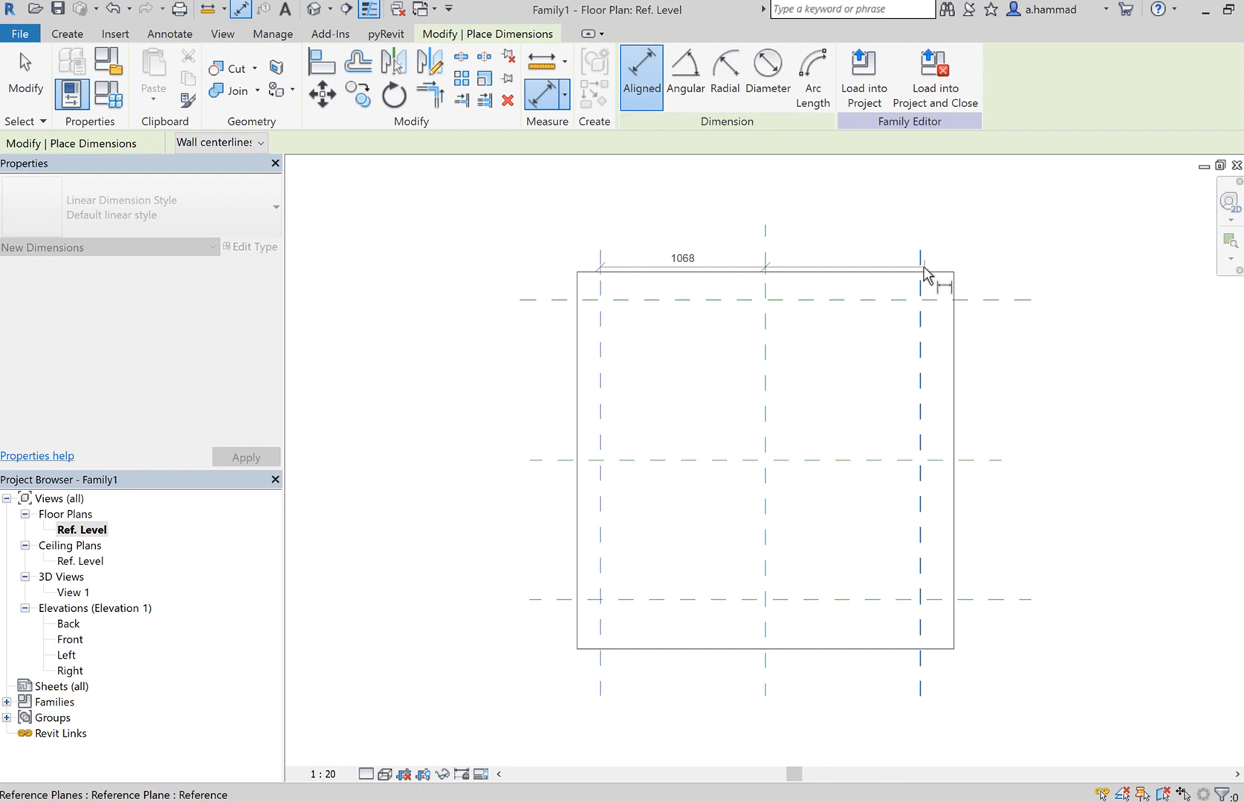
click(922, 268)
click(879, 264)
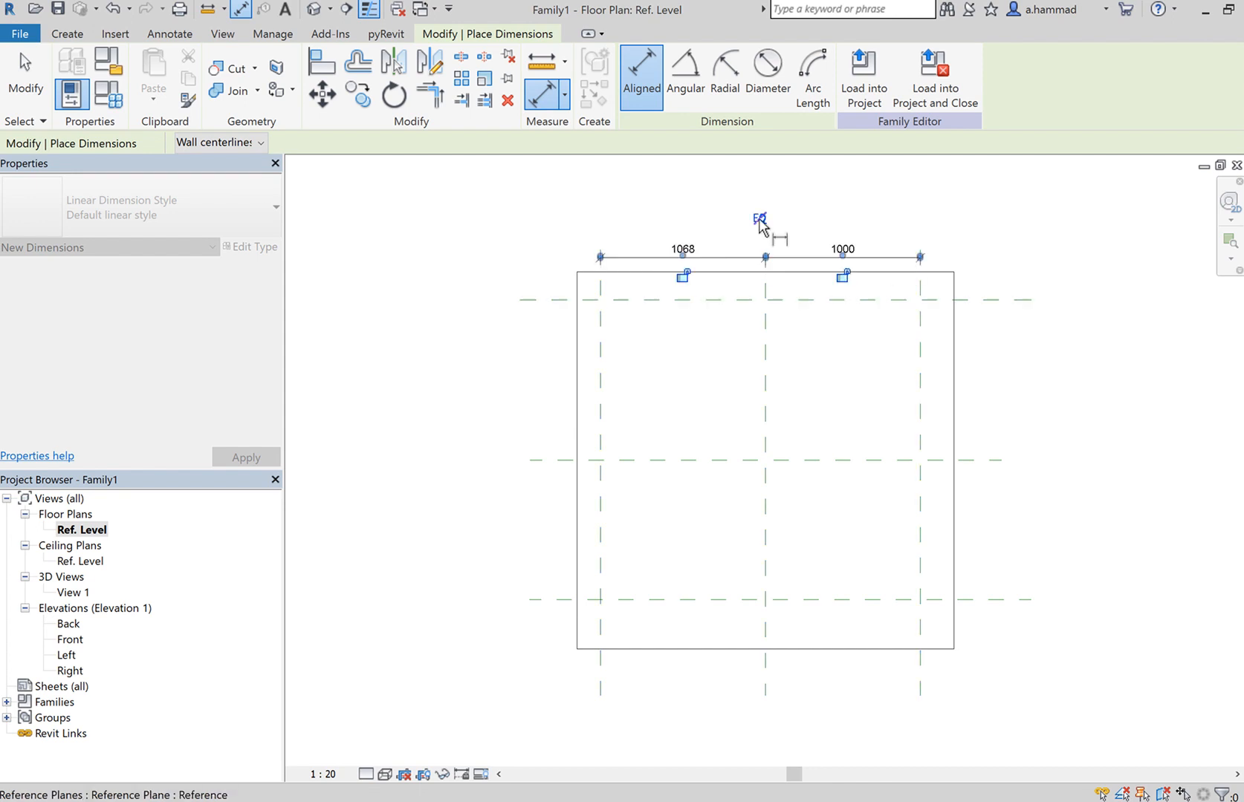
click(604, 295)
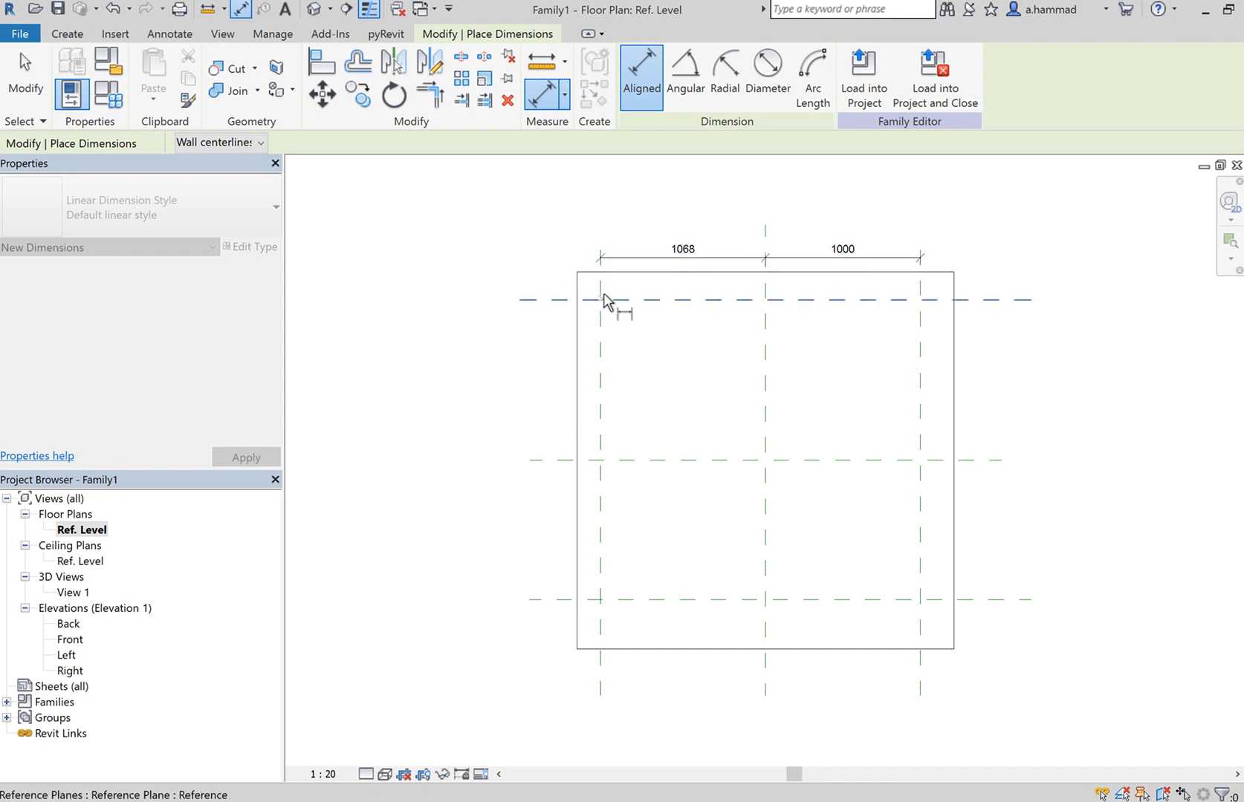
key(Escape)
key(Escape)
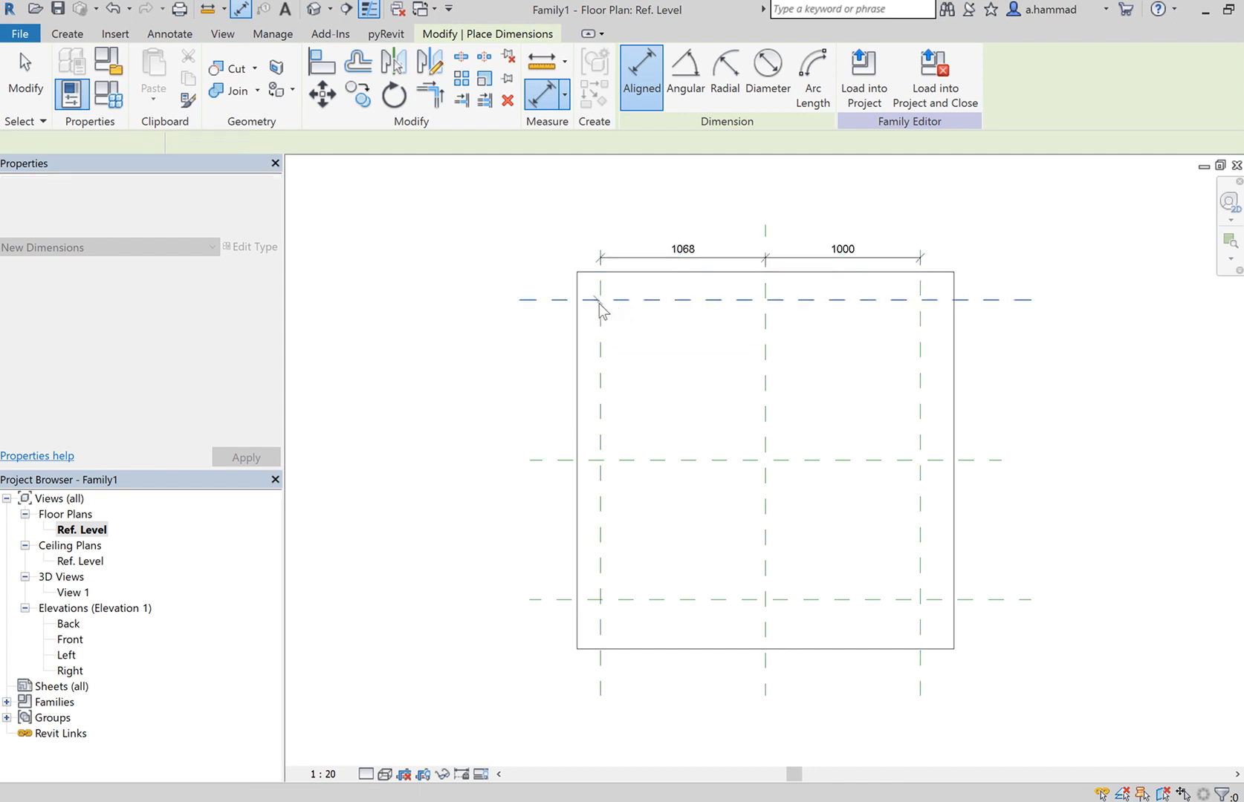
Step: Add an overall aligned dimension between the two outer vertical reference planes, above the existing dimension string
key(d)
key(i)
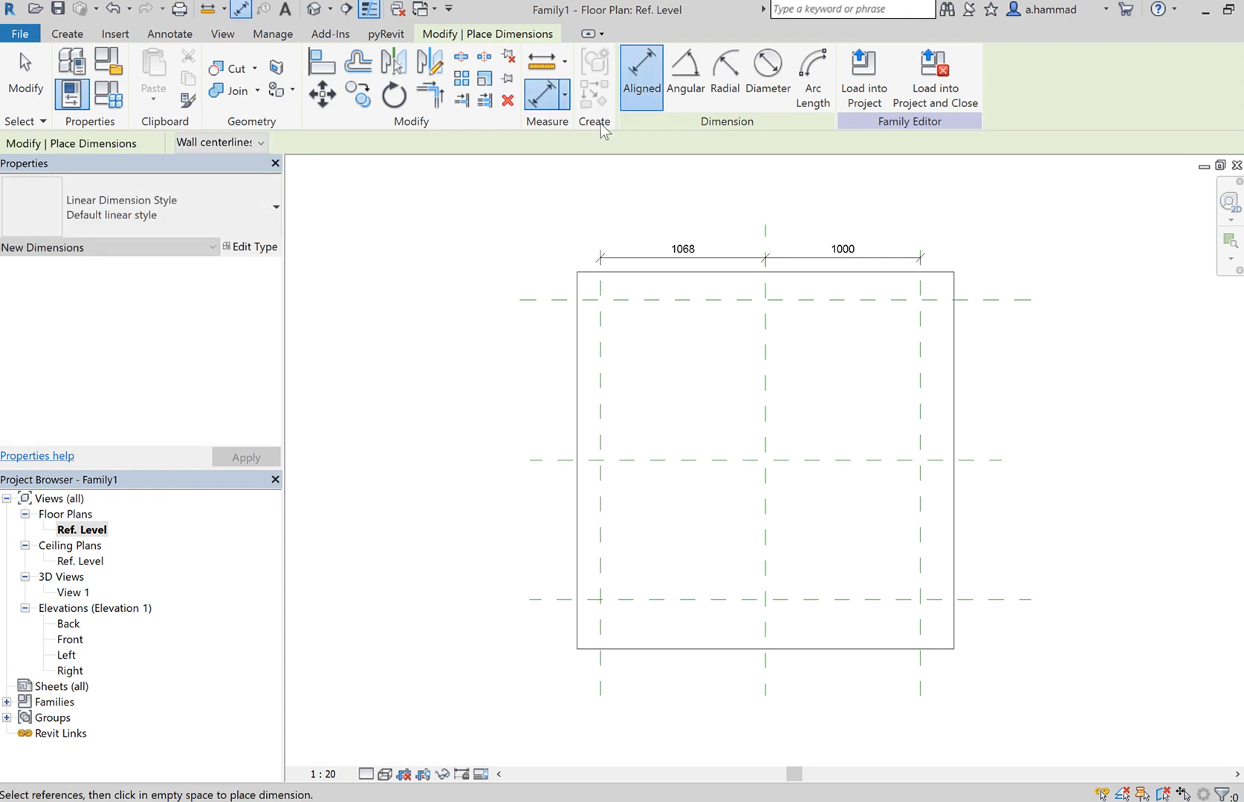
click(601, 295)
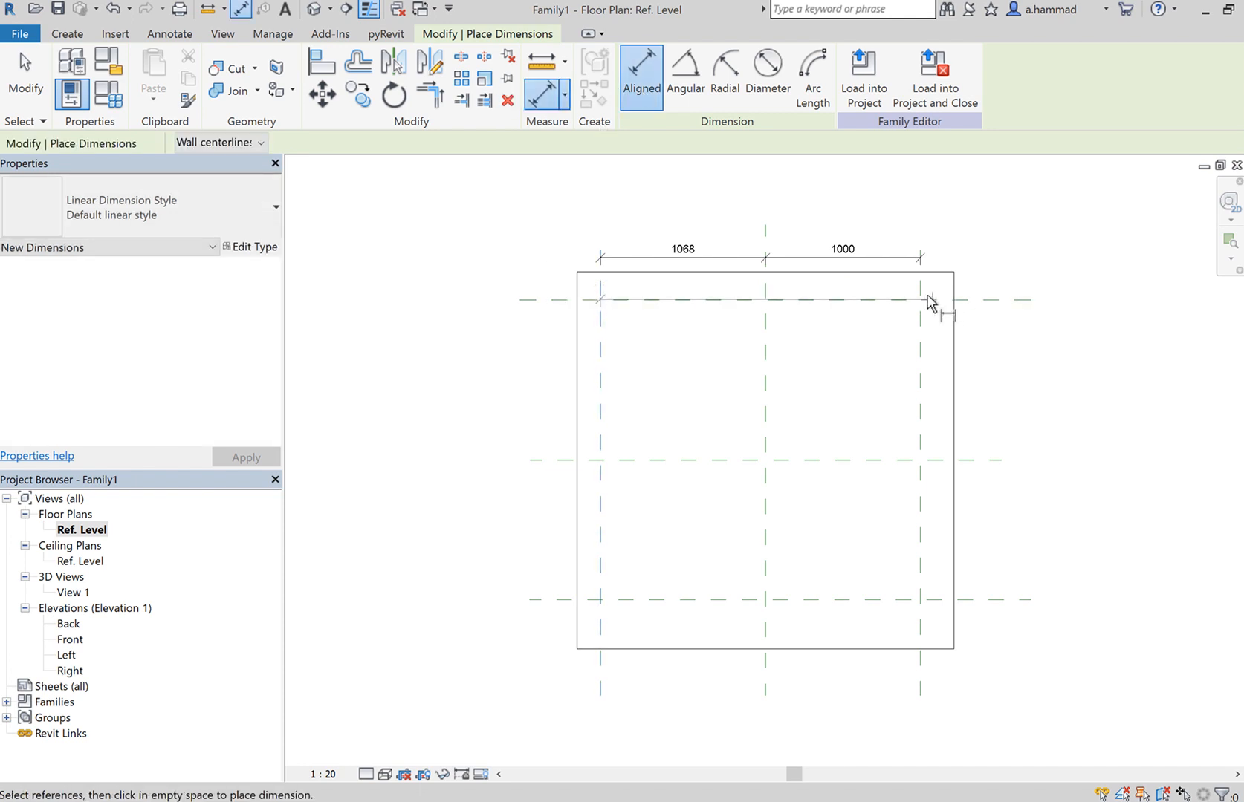
click(921, 297)
click(871, 221)
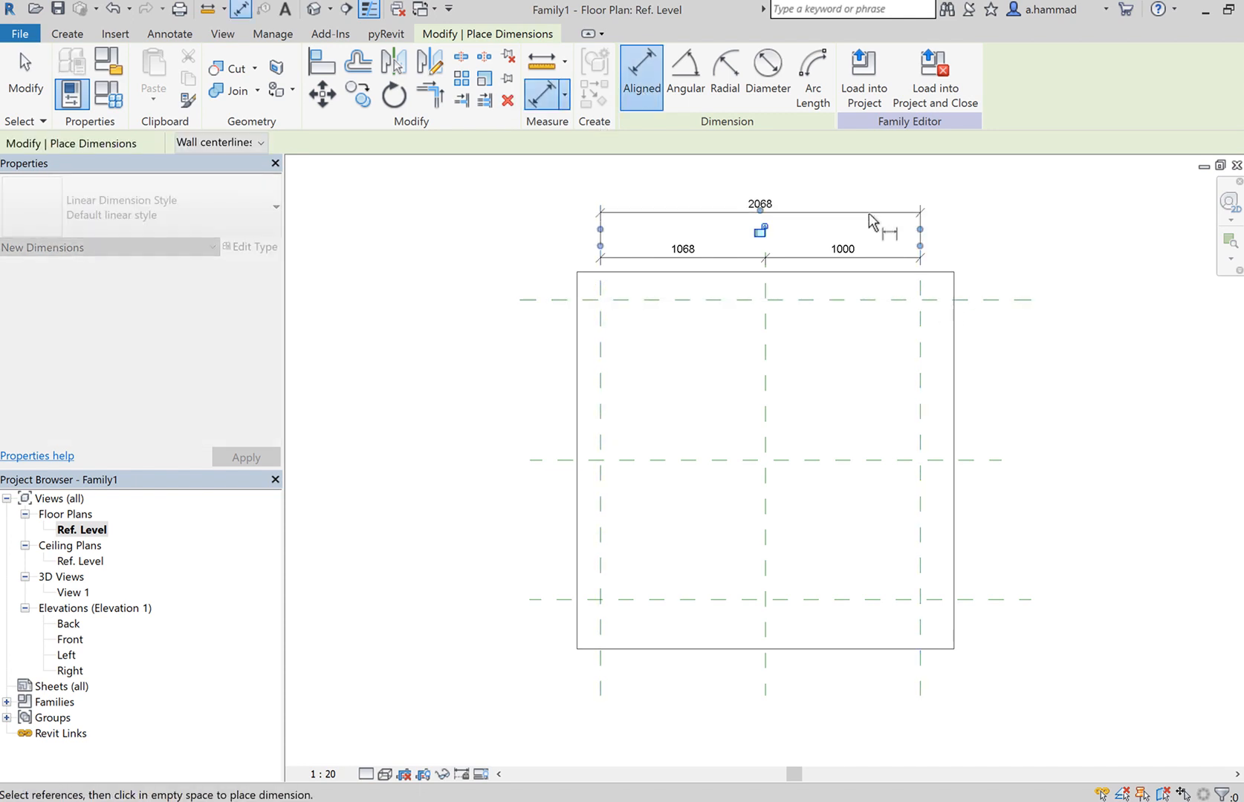
Step: Place a continuous aligned dimension across the upper, centre and lower horizontal reference planes, left of the host
click(553, 303)
click(559, 459)
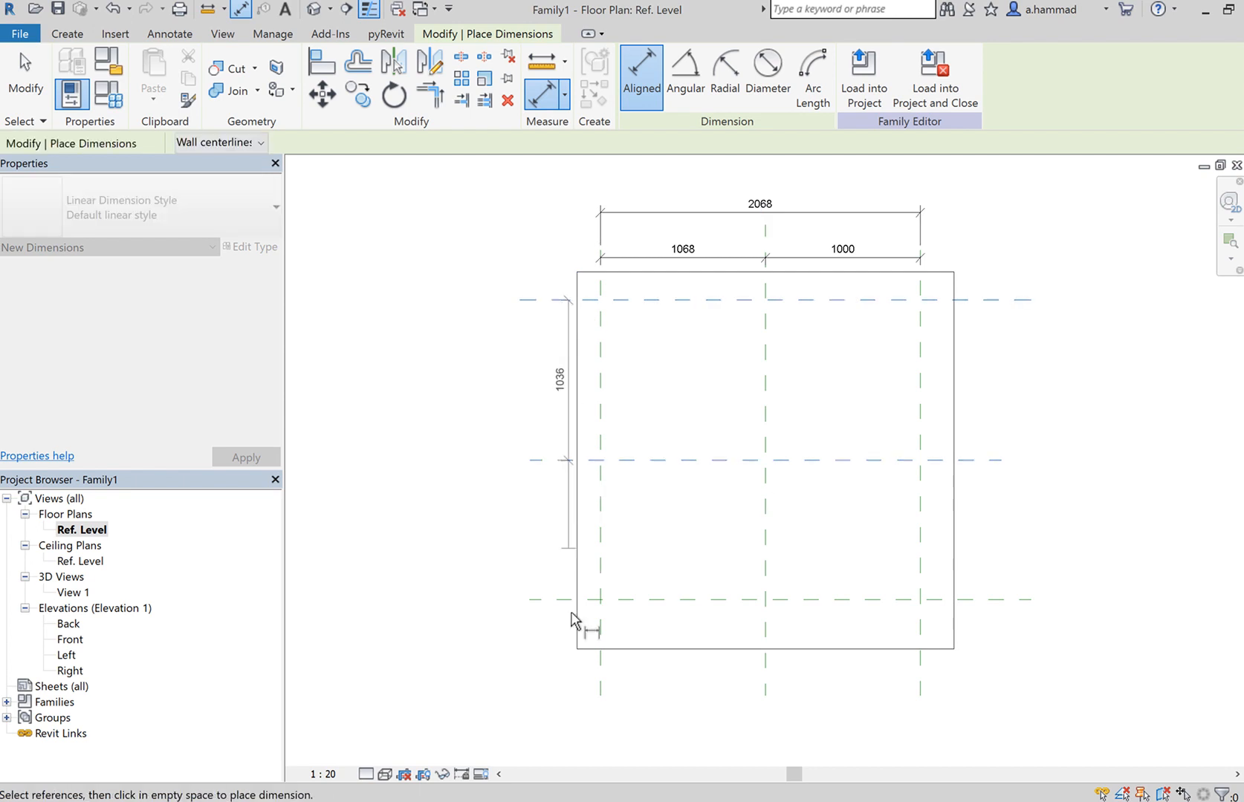
click(561, 599)
click(547, 574)
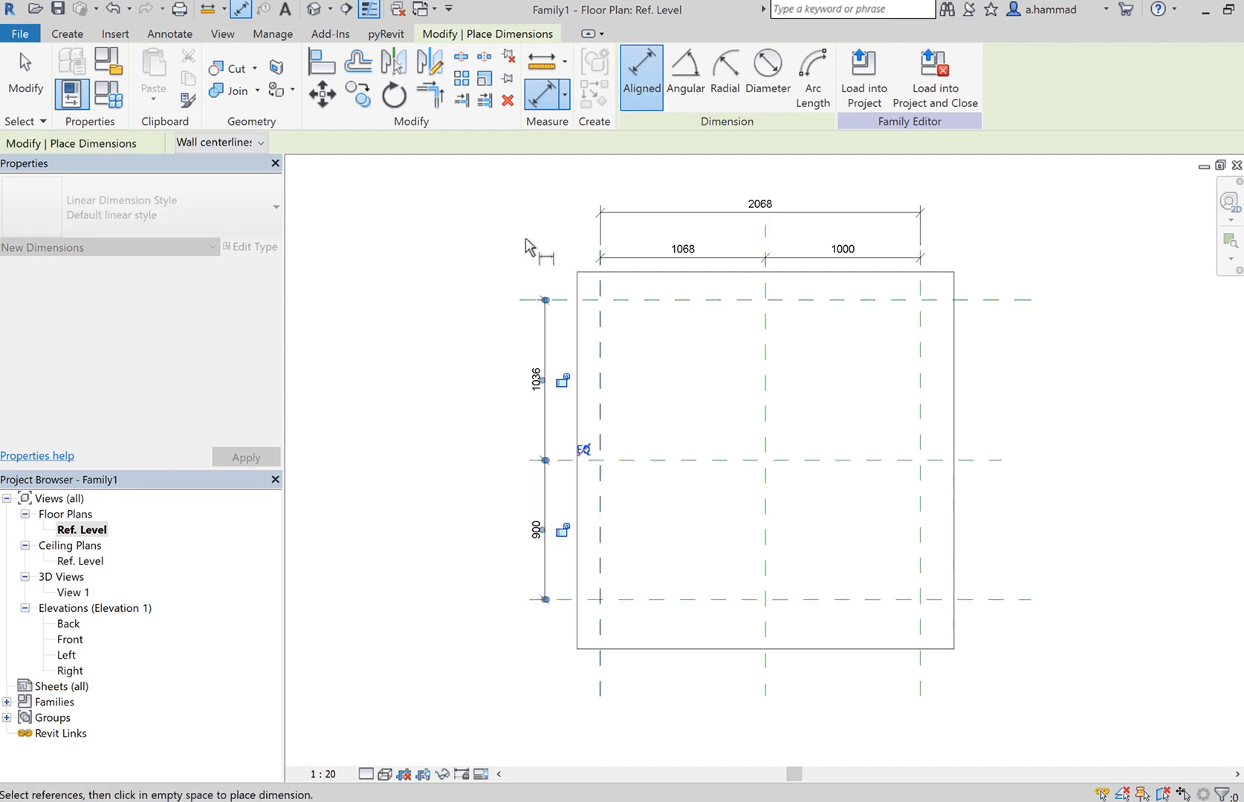
click(577, 373)
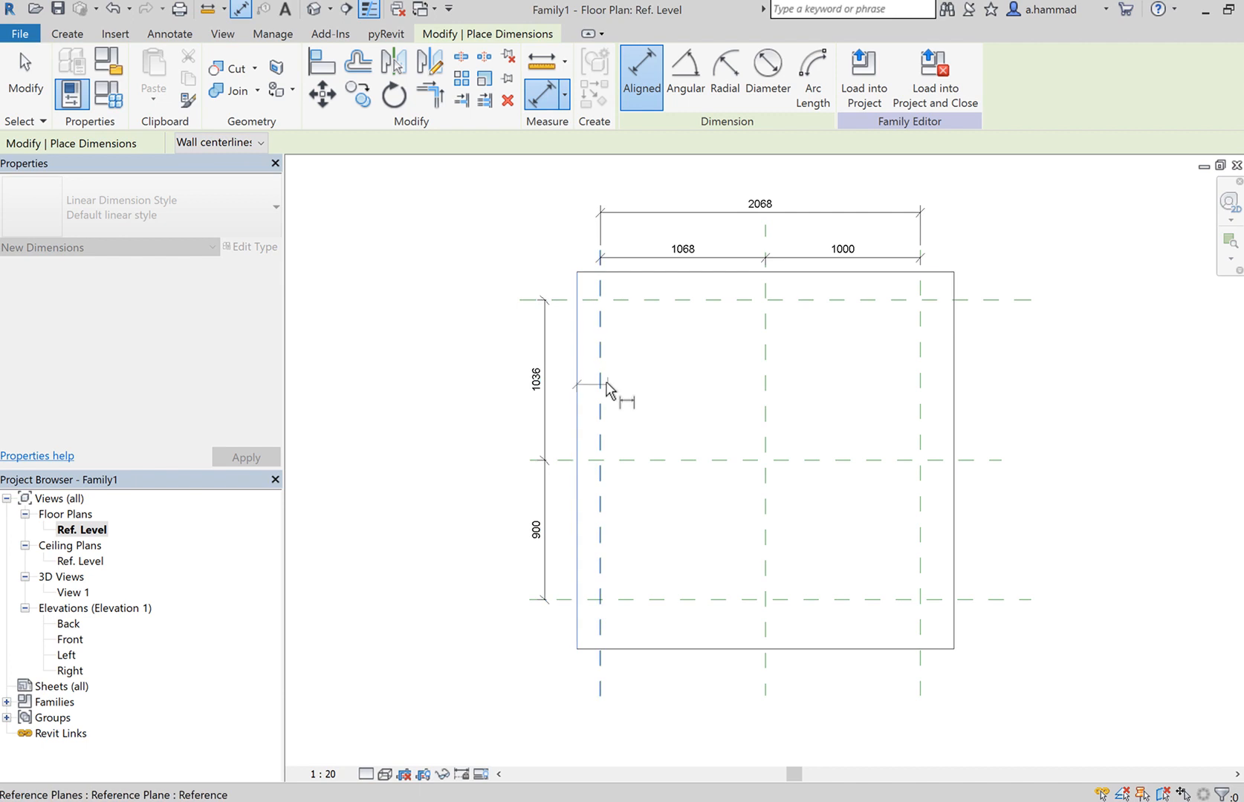
key(Escape)
key(Escape)
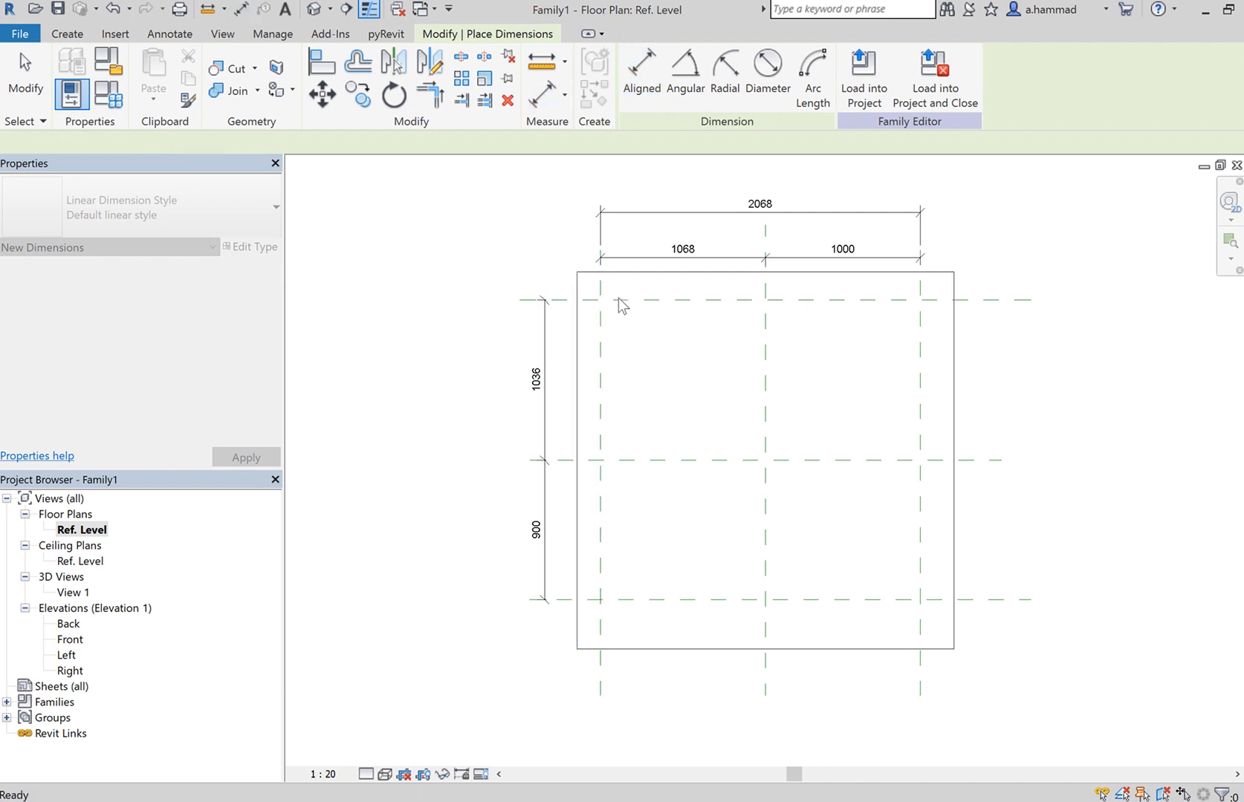
Step: Add an overall aligned dimension between the upper and lower horizontal reference planes, left of the existing vertical dimension string
key(d)
key(i)
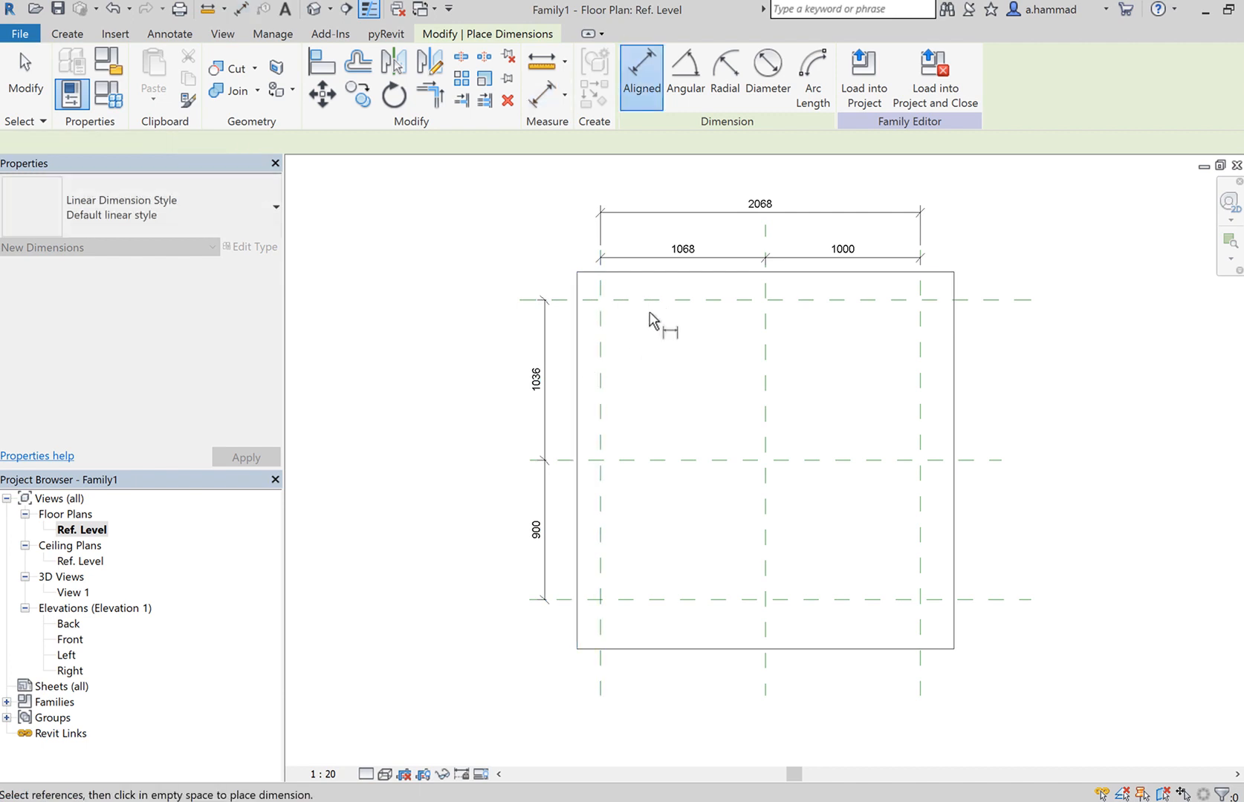
click(672, 300)
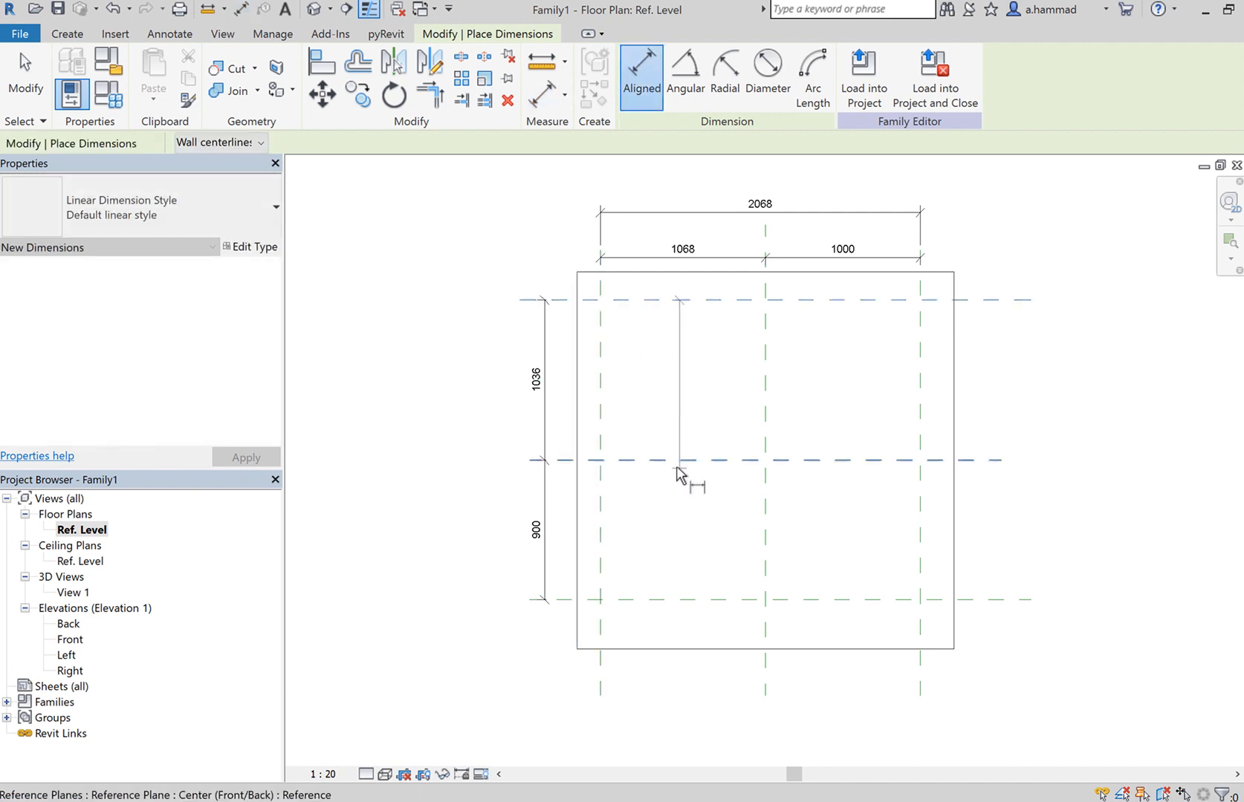
click(659, 598)
click(473, 579)
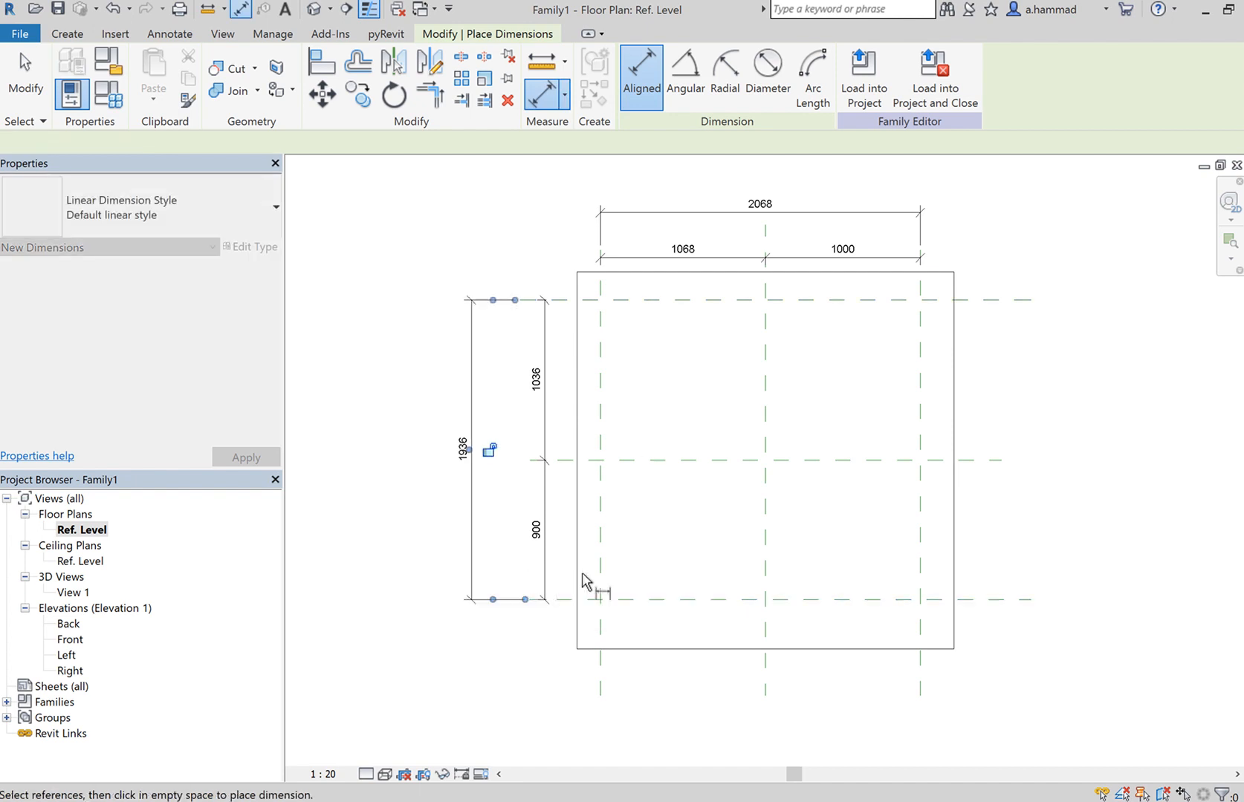
key(Escape)
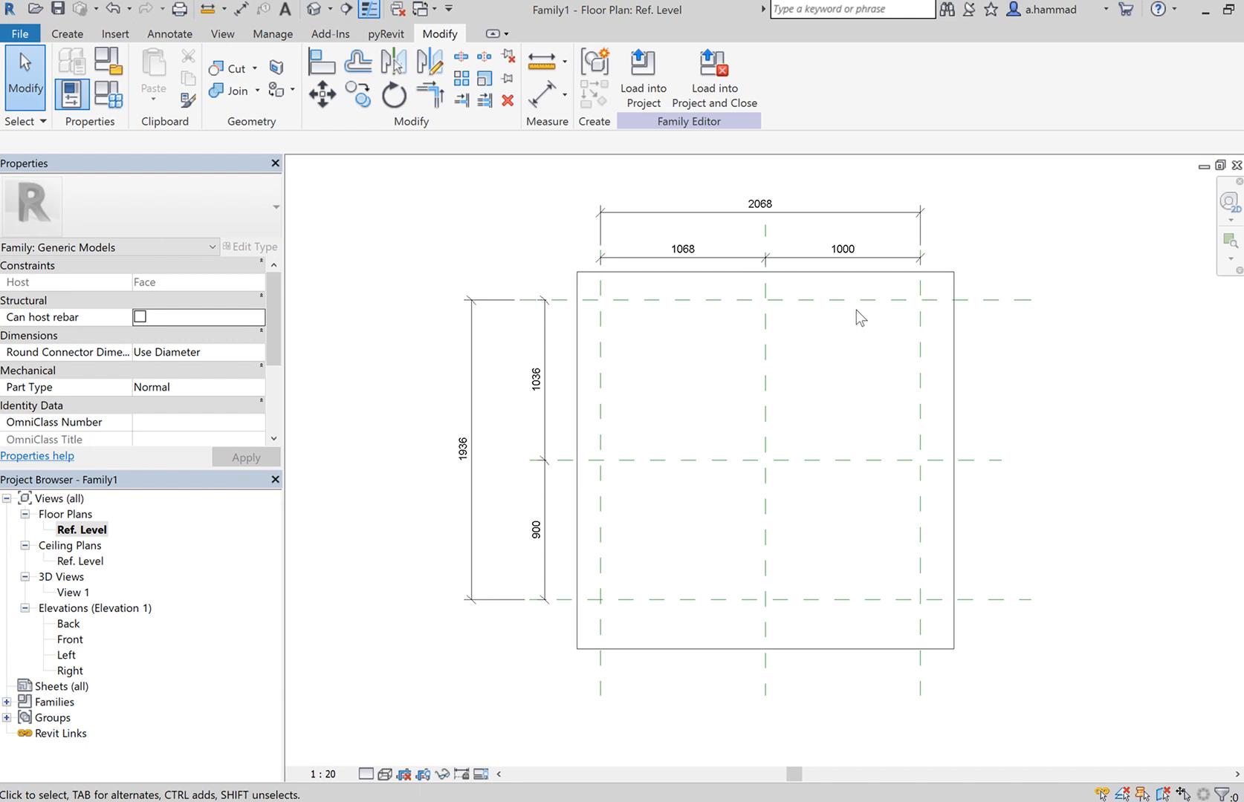
Step: Apply the equality (EQ) constraint to the three-plane dimension string above the host and the one left of it
click(796, 260)
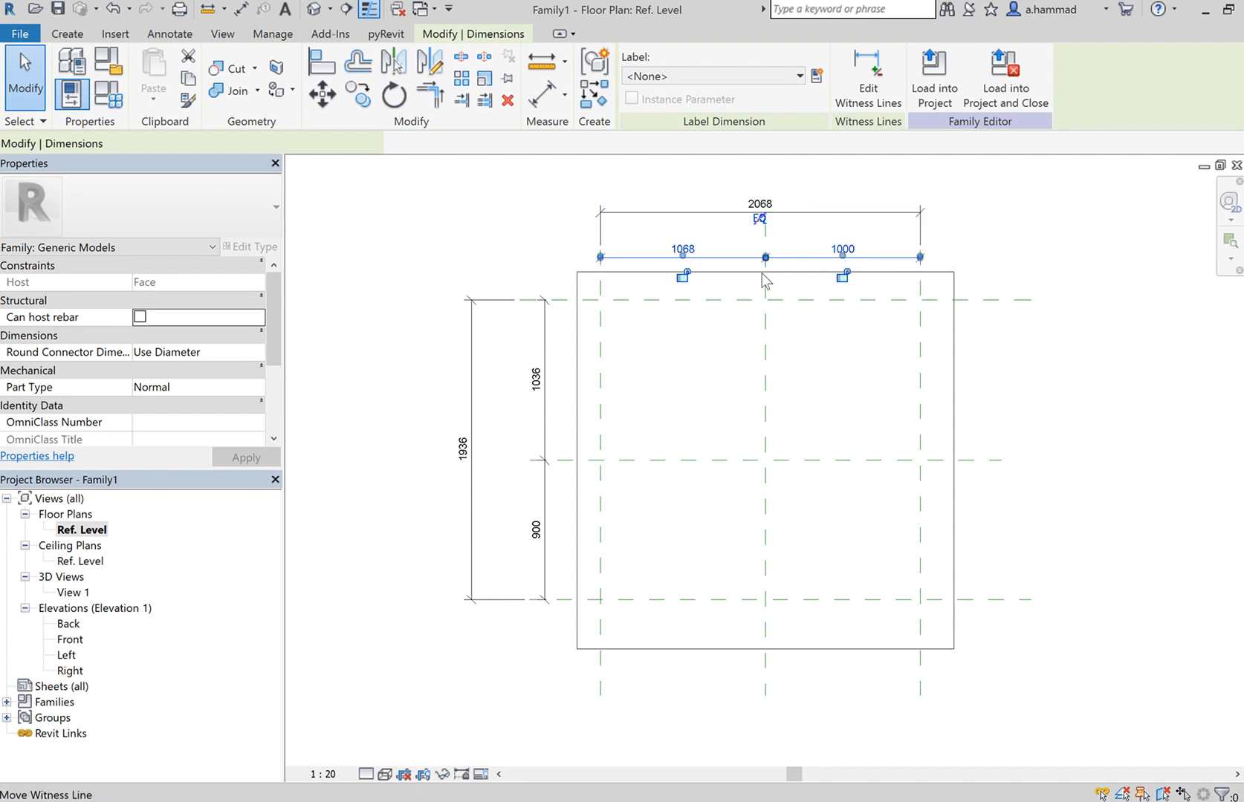
click(759, 220)
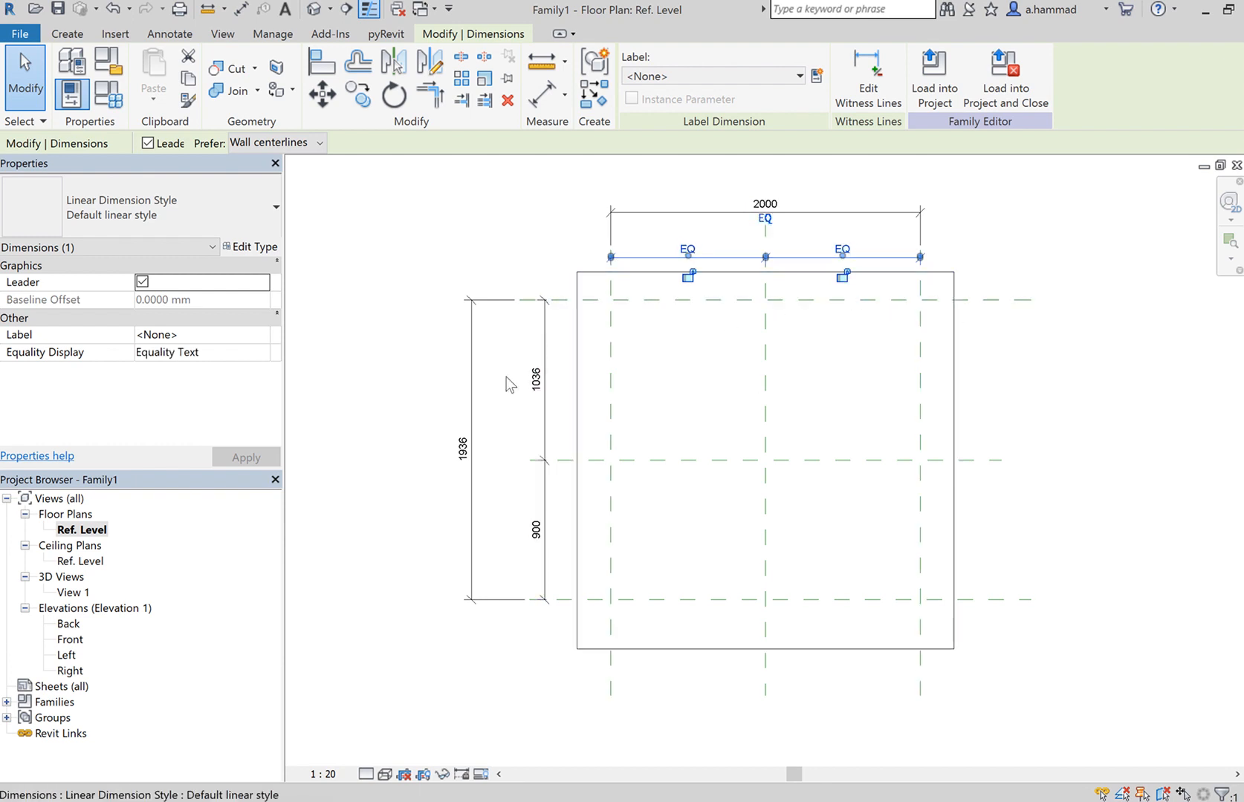
click(541, 408)
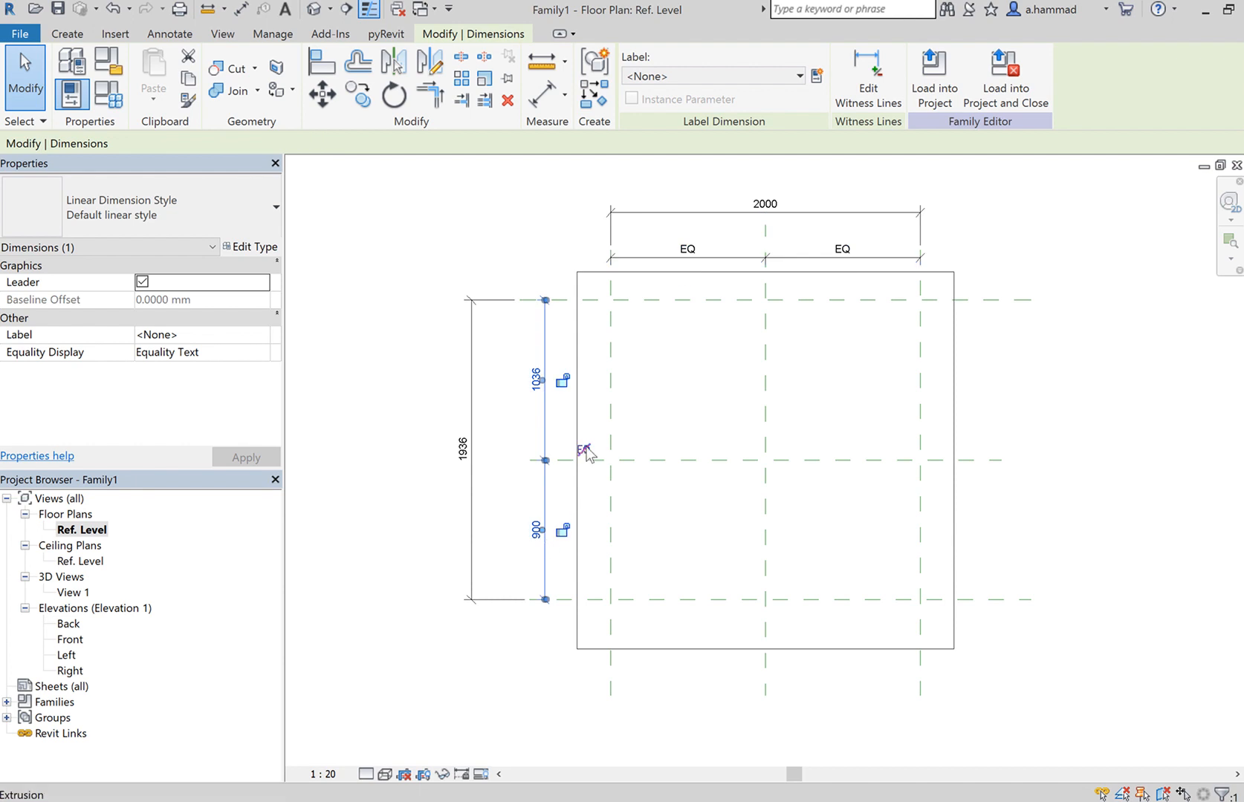
click(584, 450)
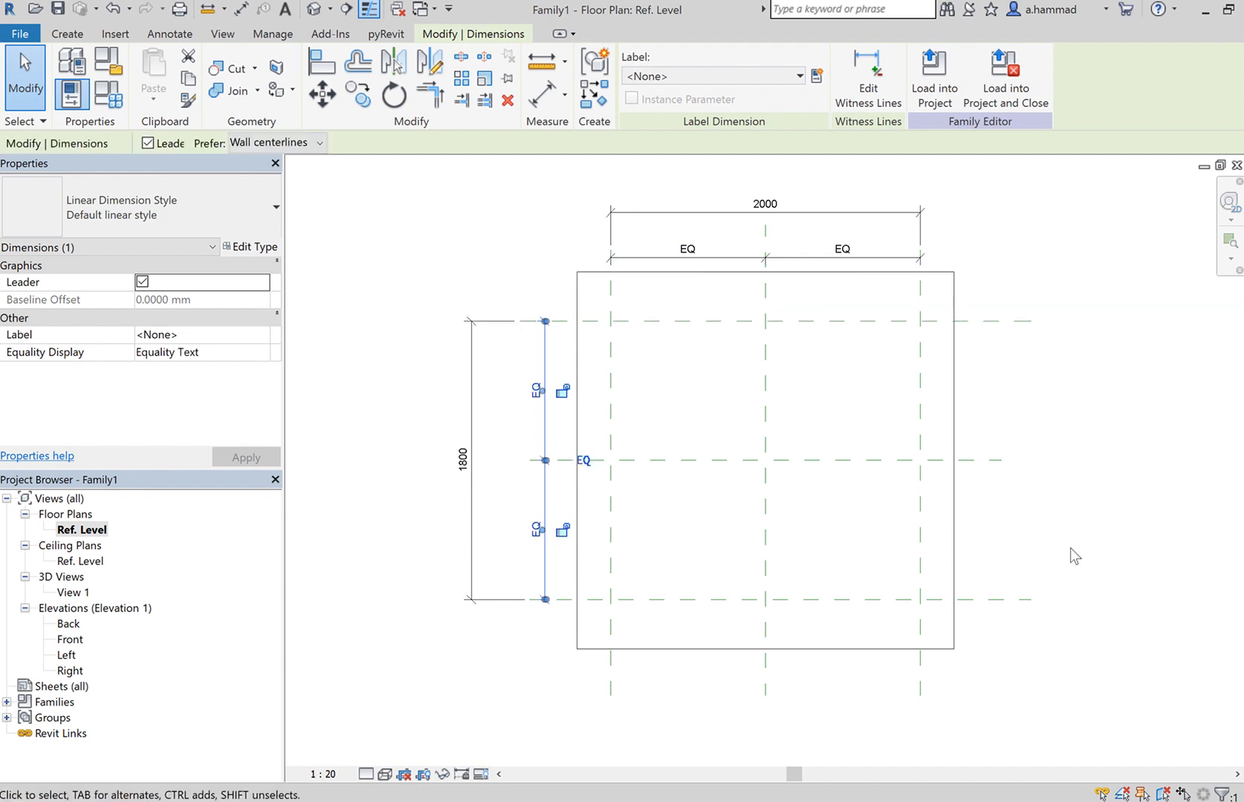
click(1133, 405)
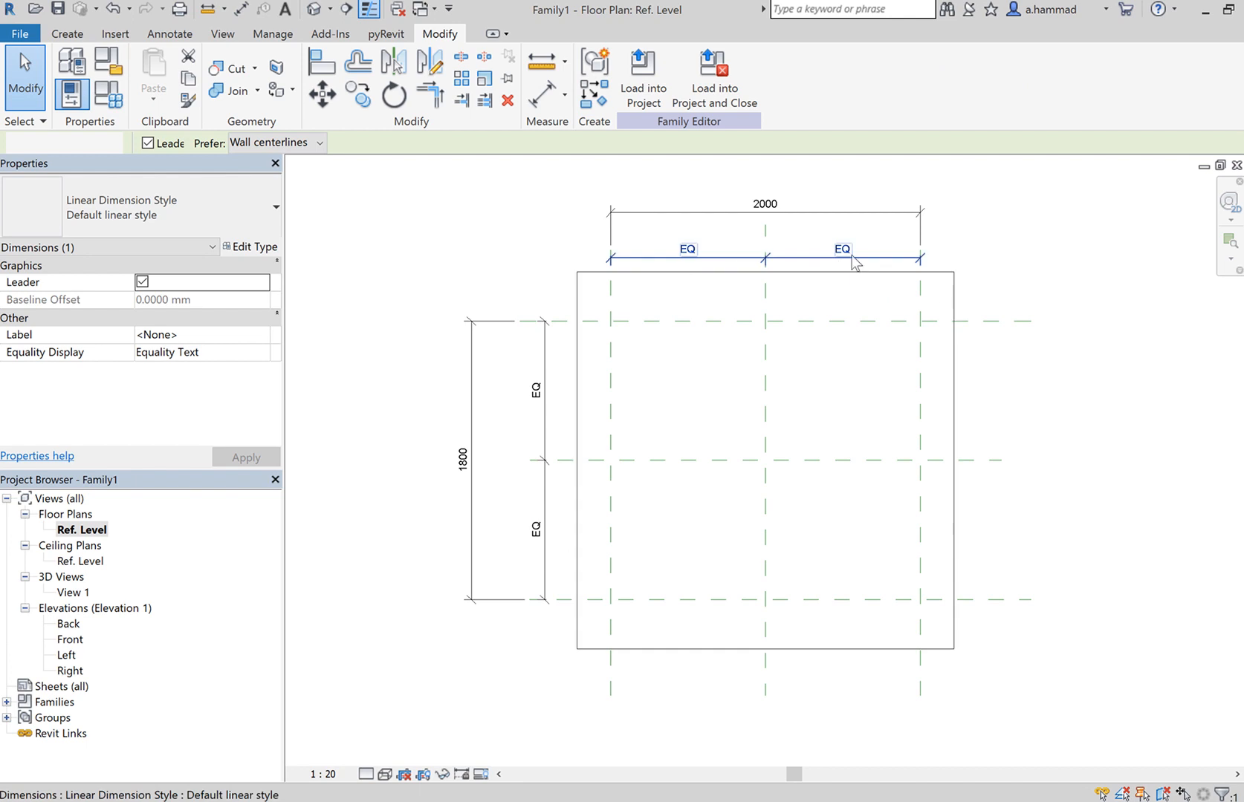
Step: Test the equality constraint by nudging the upper horizontal reference plane down and back up, leaving it about 940 mm above the centre plane
click(704, 322)
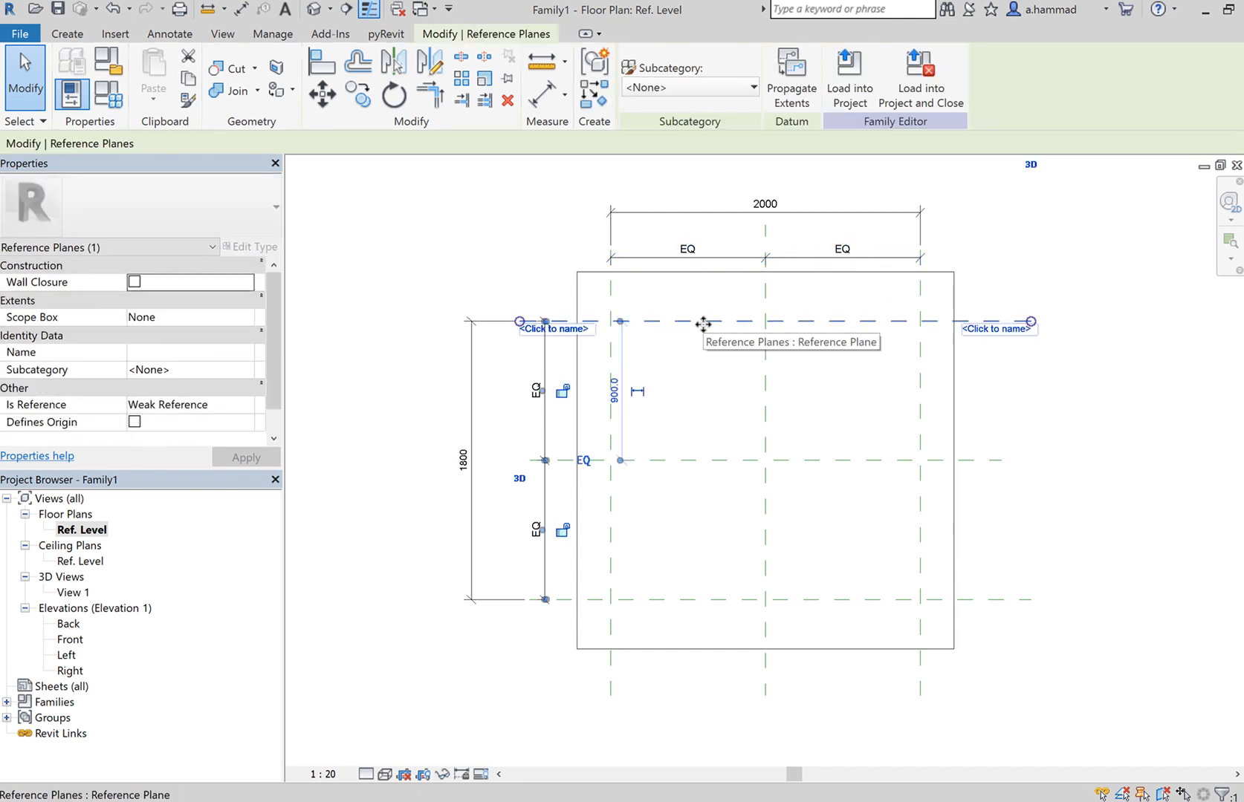
key(Down)
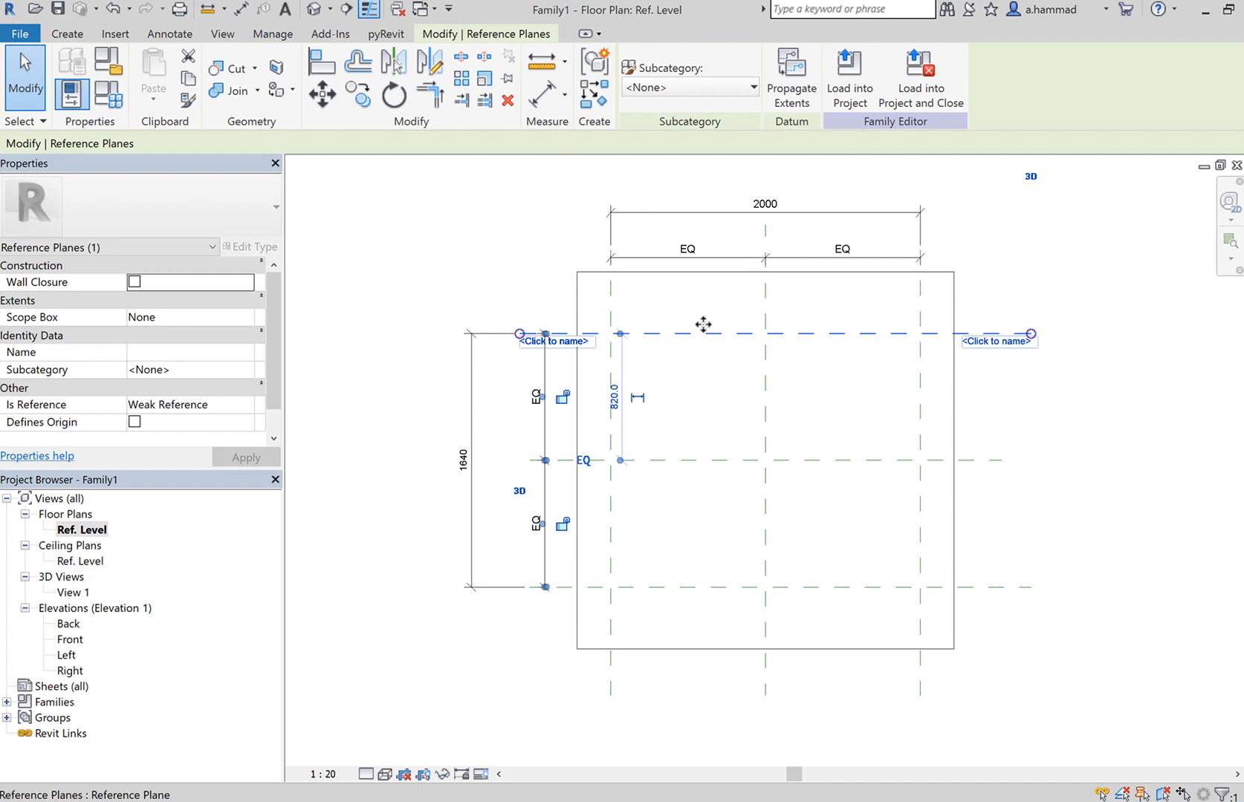
key(Down)
key(Down)
key(Down)
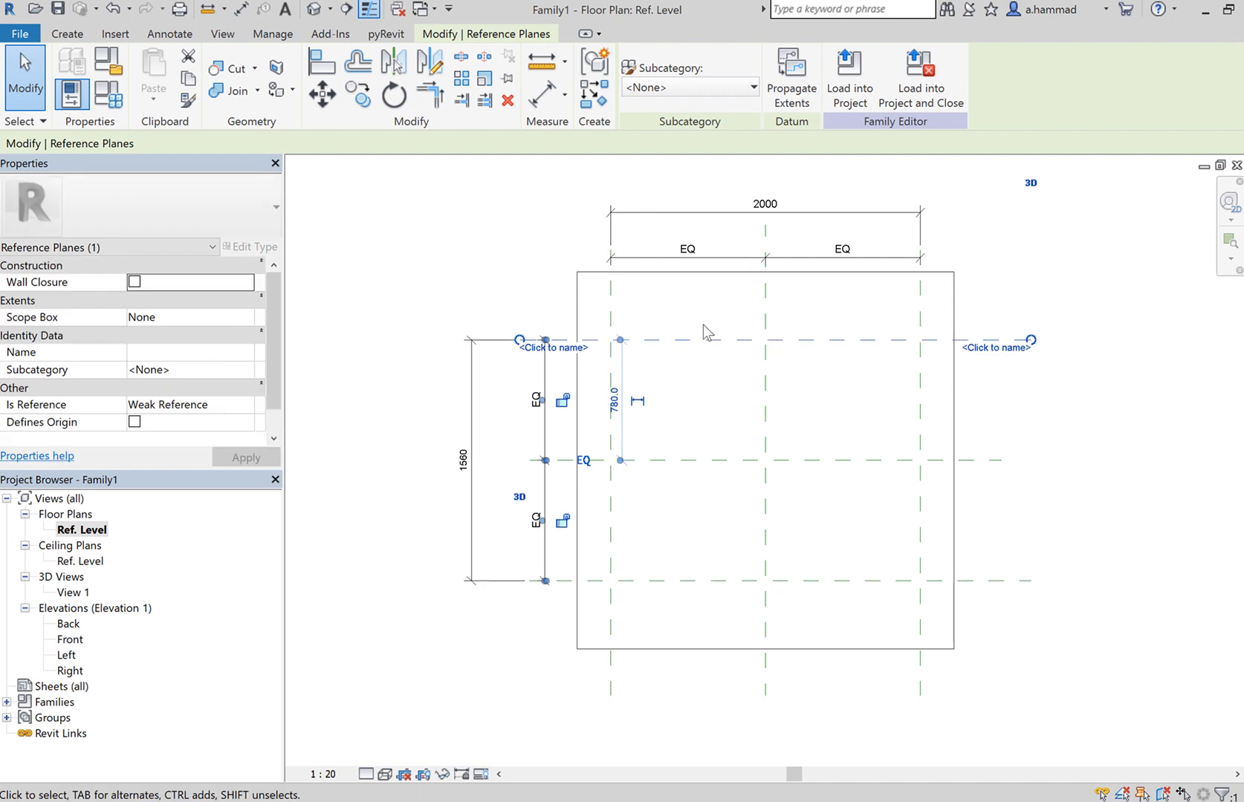
key(Up)
key(Up)
key(Up)
key(Up)
key(Up)
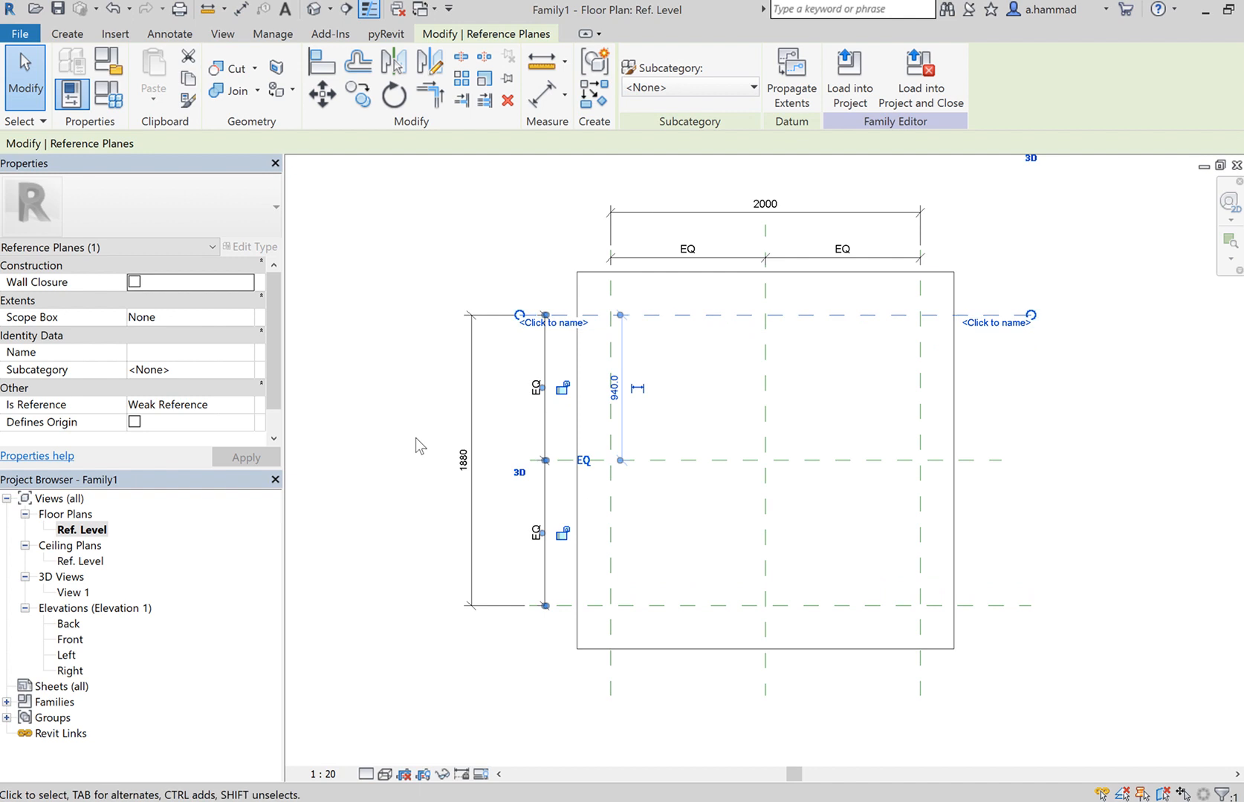
click(1149, 392)
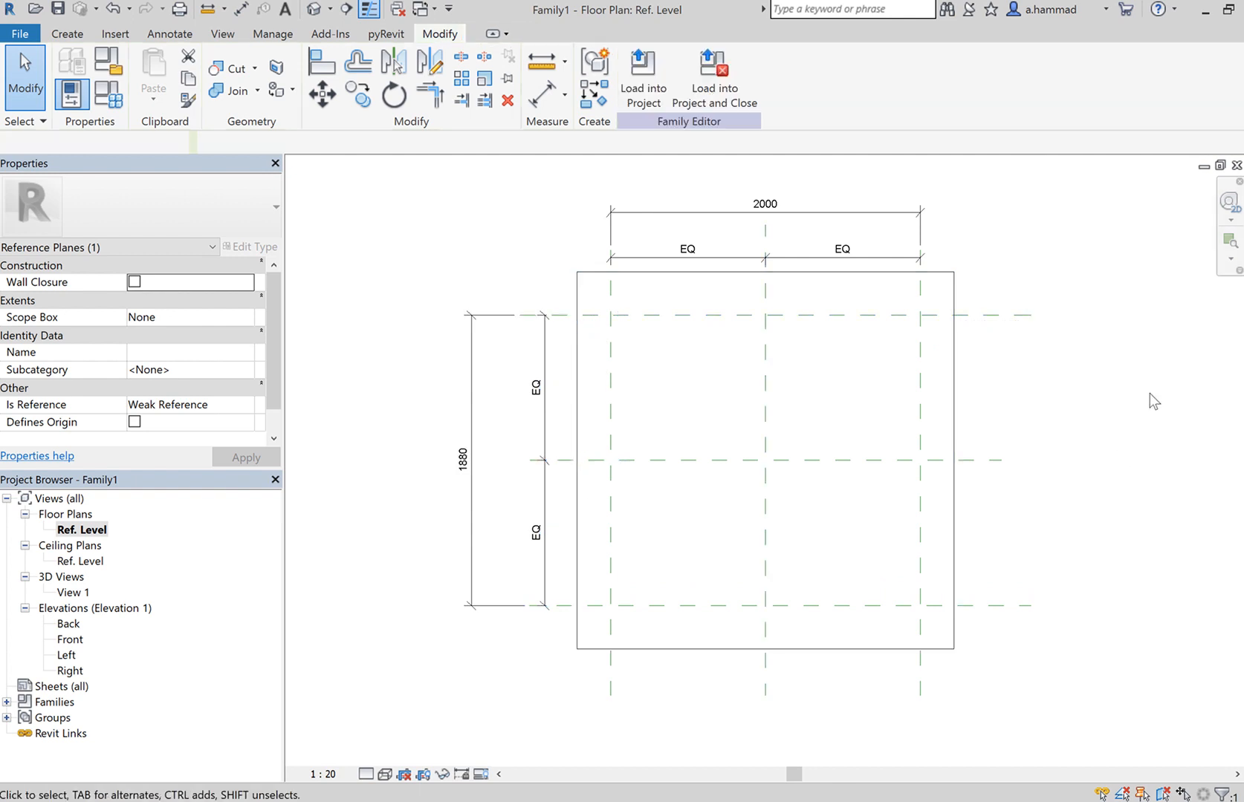